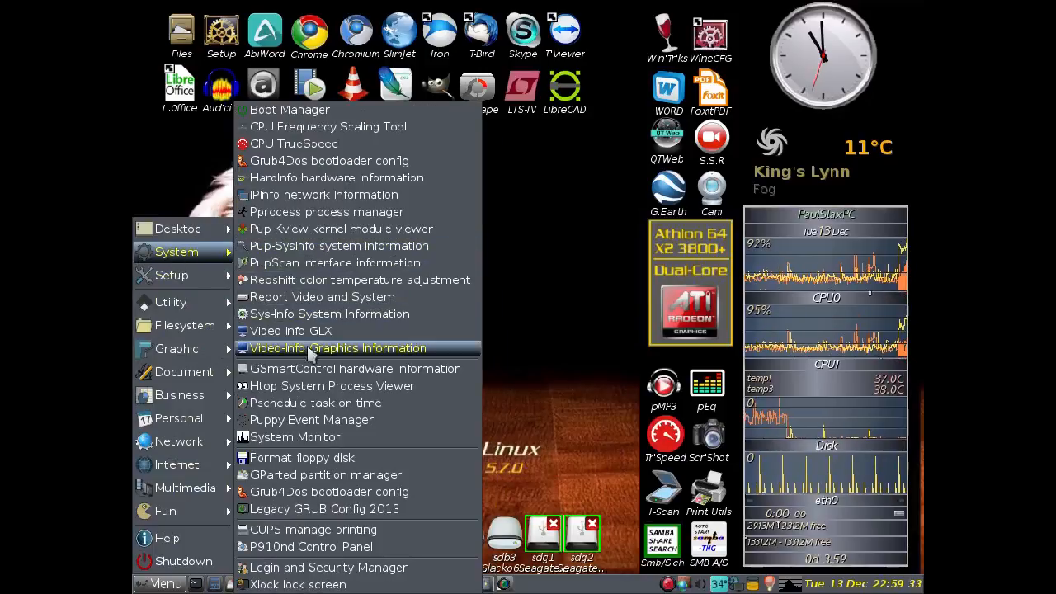
- Launch the GParted partition manager on the sdi USB drive, the SanDisk Cruzer Blade
click(306, 476)
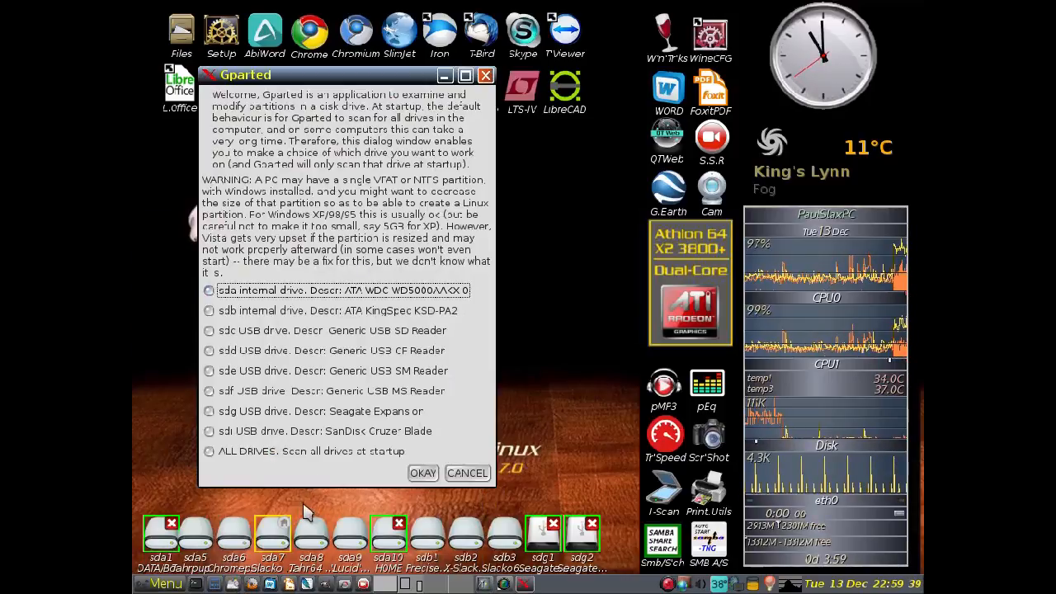
click(210, 434)
click(420, 477)
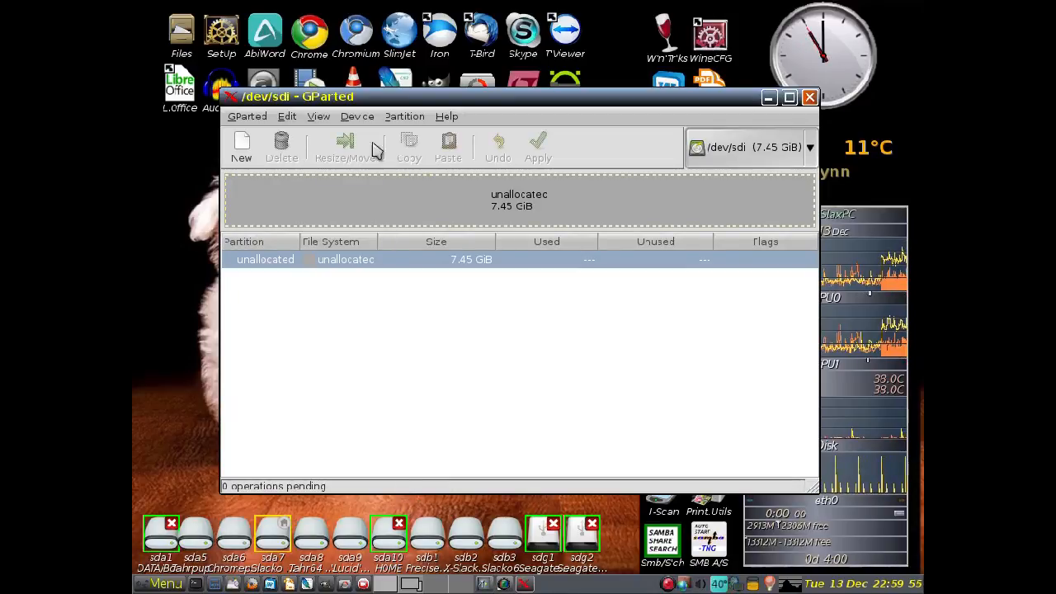
- Create a new default MS-DOS partition table on /dev/sdi, erasing the entire disk
click(359, 118)
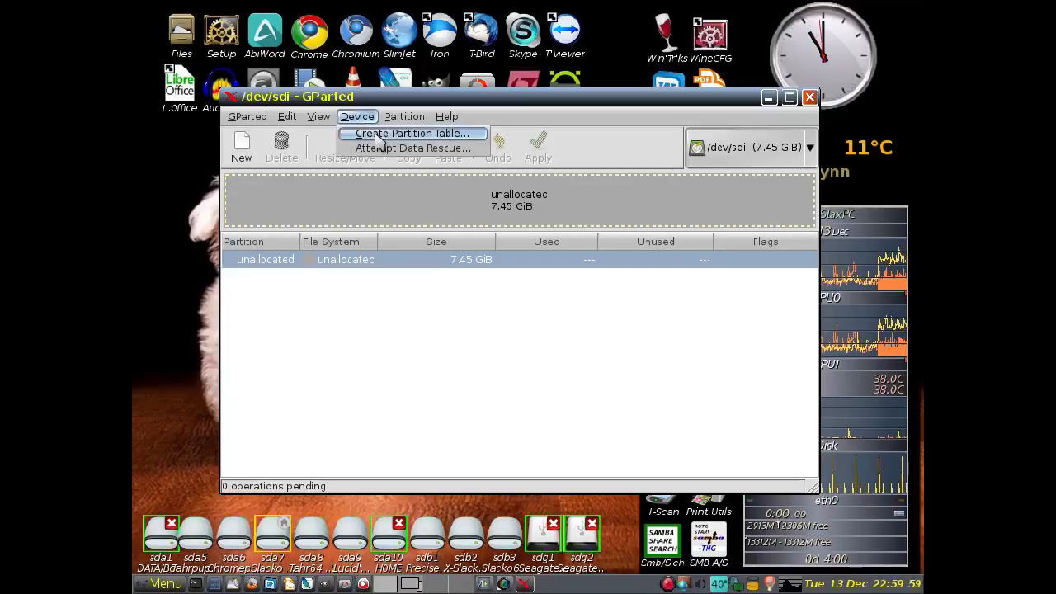
click(376, 135)
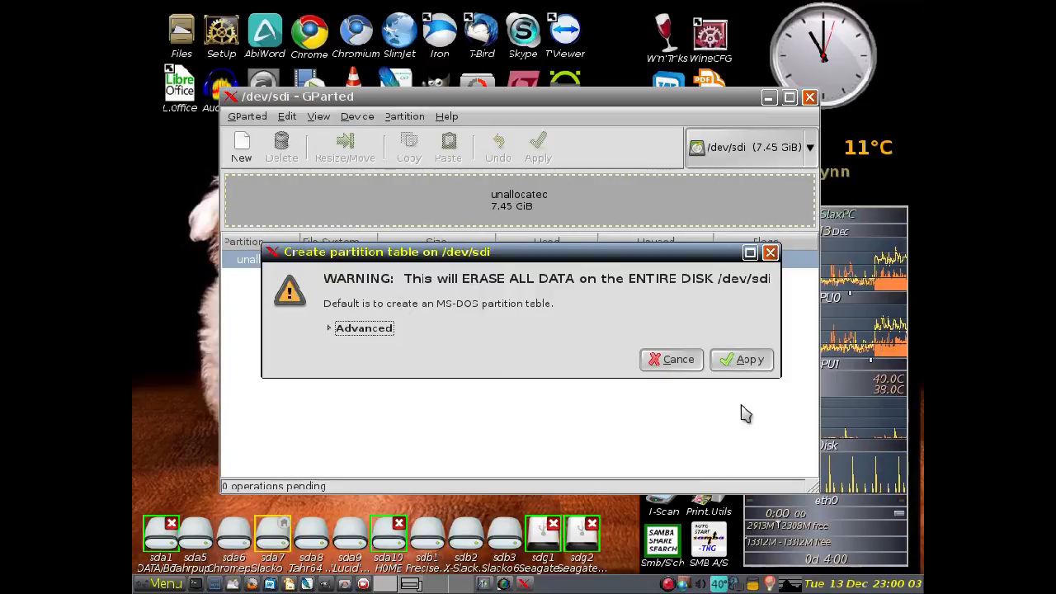
click(747, 363)
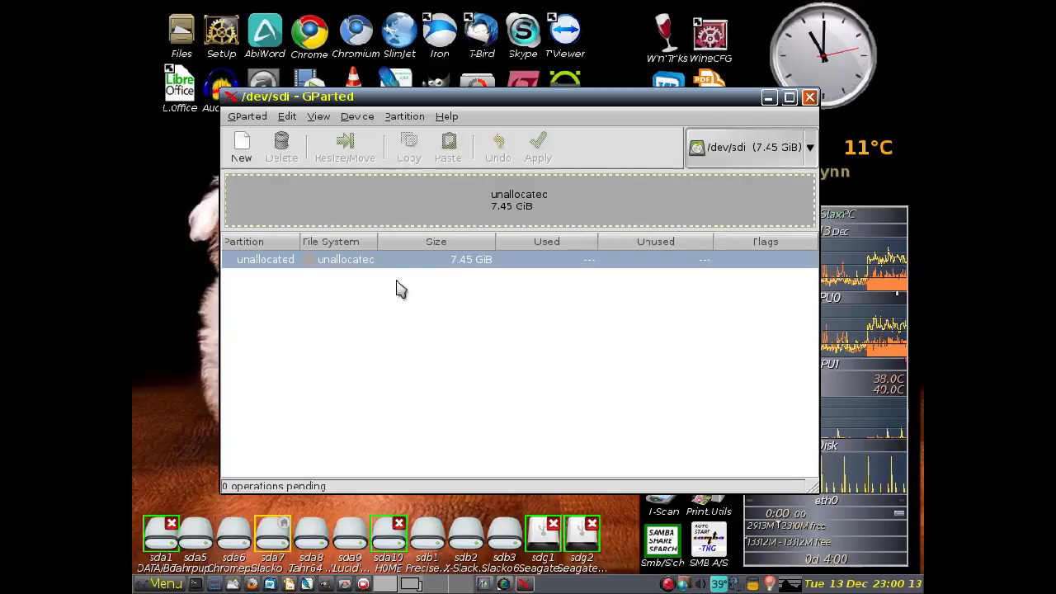
- Start a new primary partition in the unallocated space and choose ext3 as its file system
right_click(375, 206)
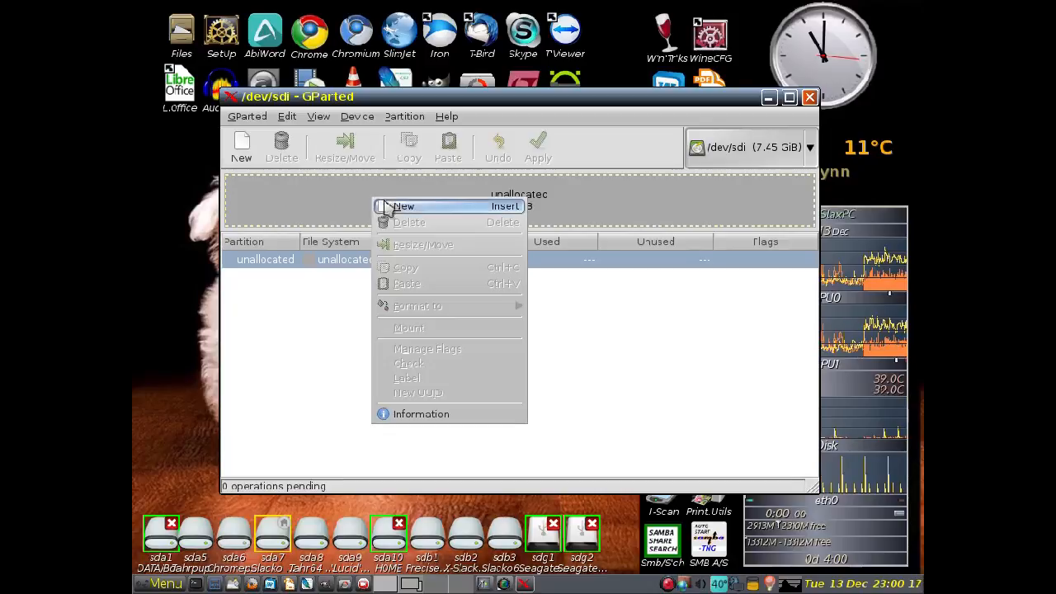
click(406, 208)
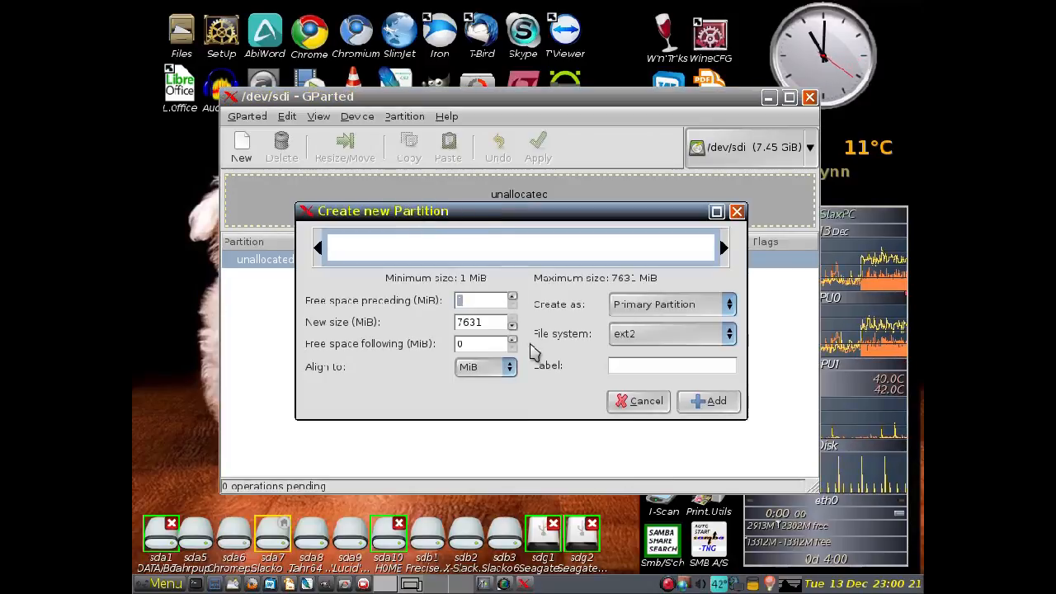
click(731, 335)
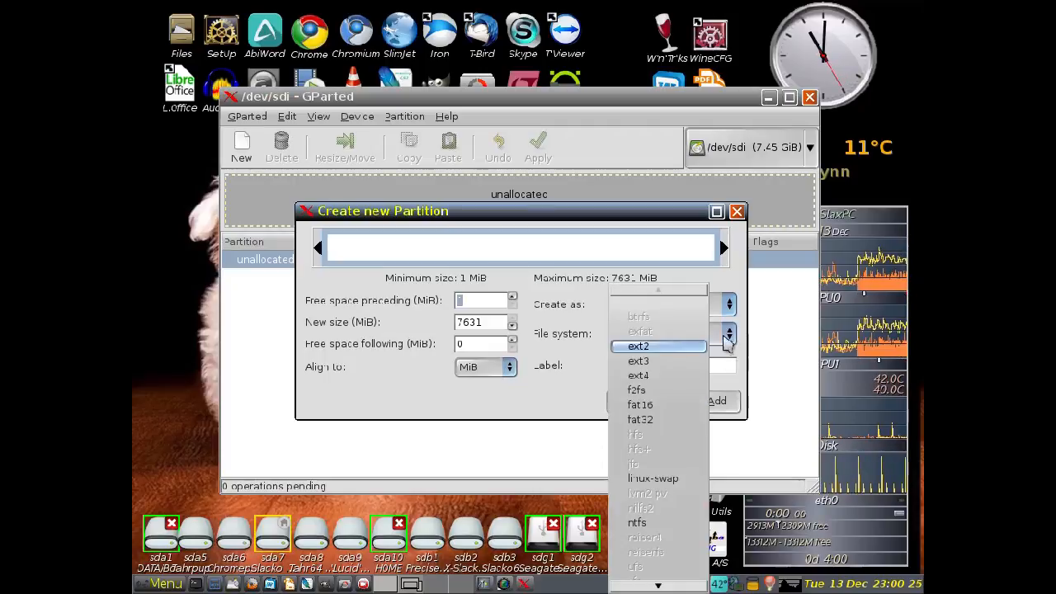
click(677, 368)
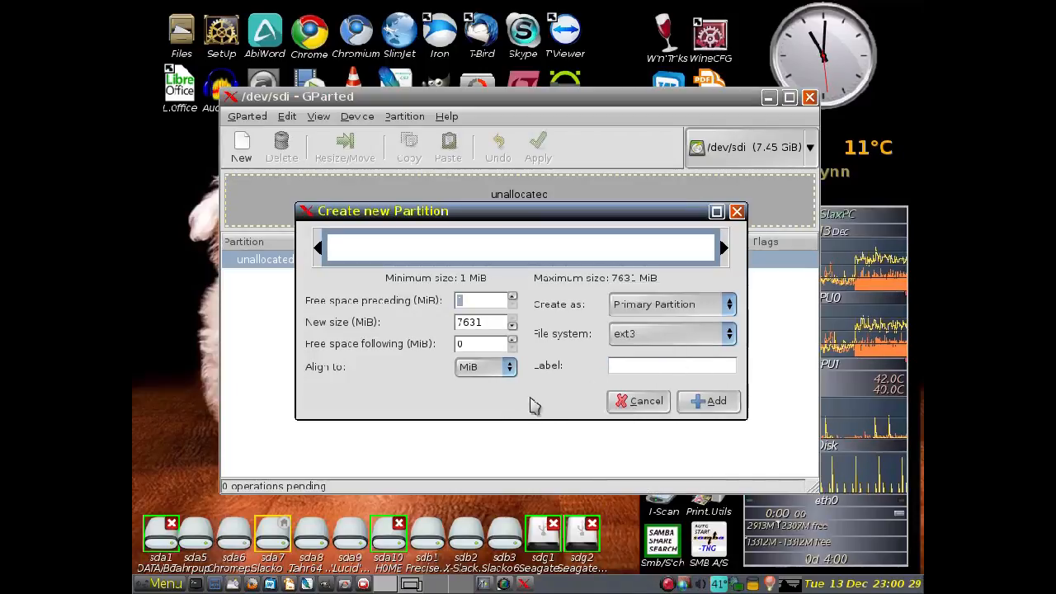
- Reduce the new ext3 partition's size to 7119 MiB, leaving 512 MiB of free space following
click(512, 326)
click(512, 327)
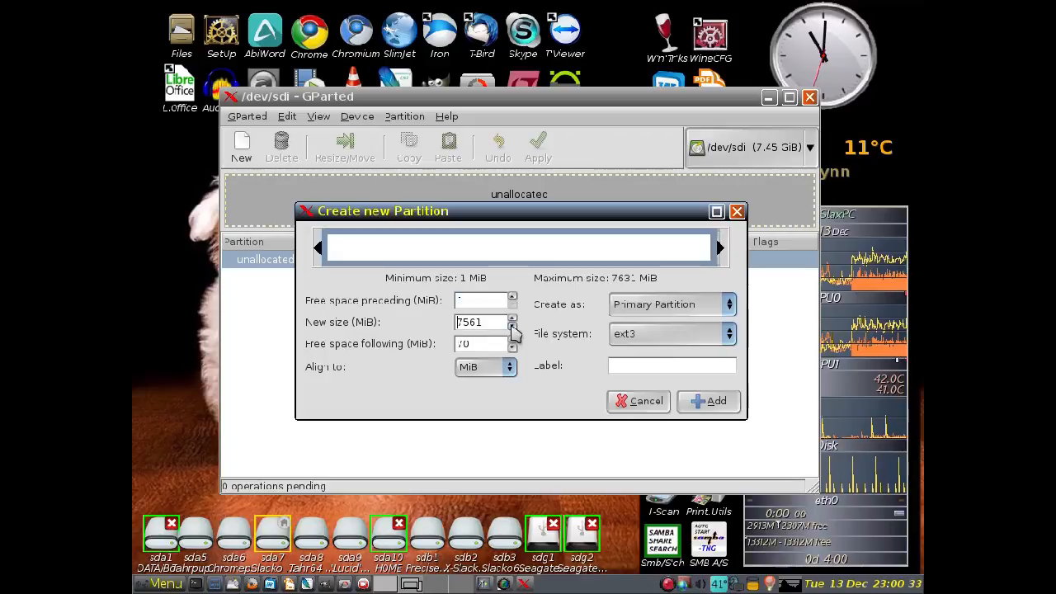
click(512, 326)
click(512, 326)
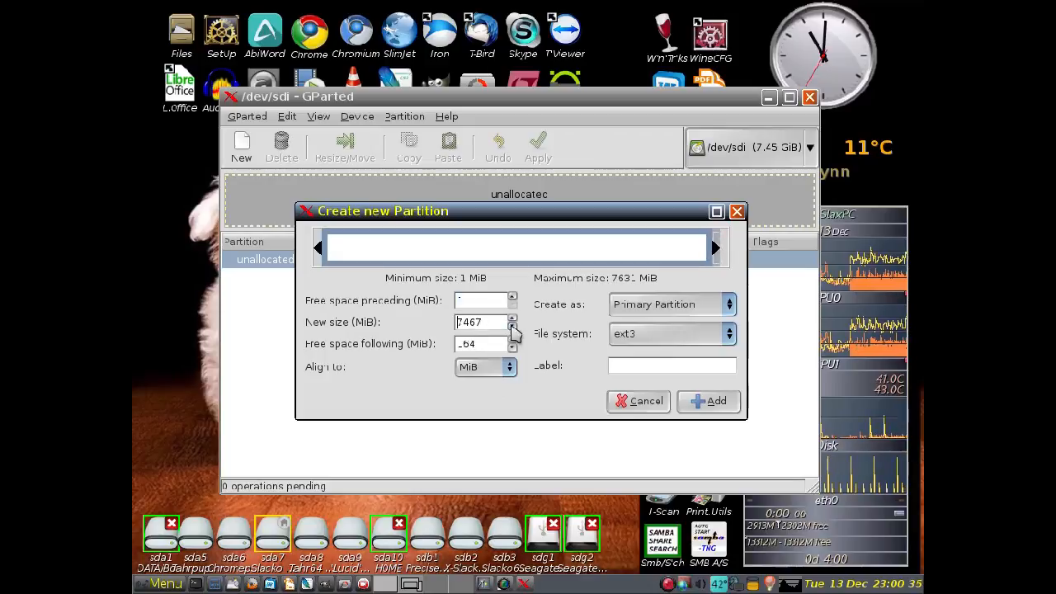
click(512, 327)
click(511, 326)
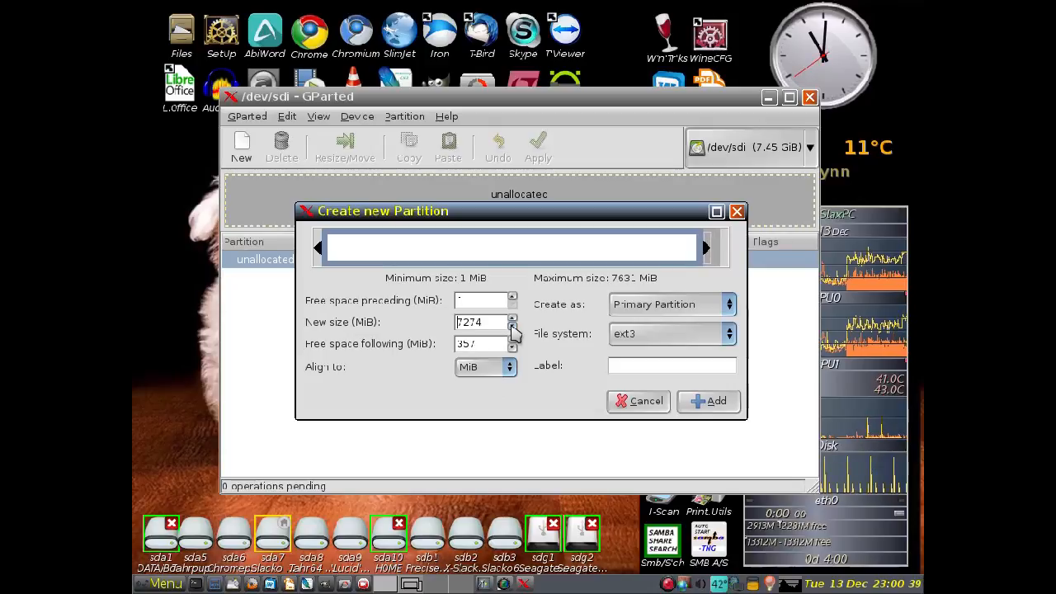
click(512, 326)
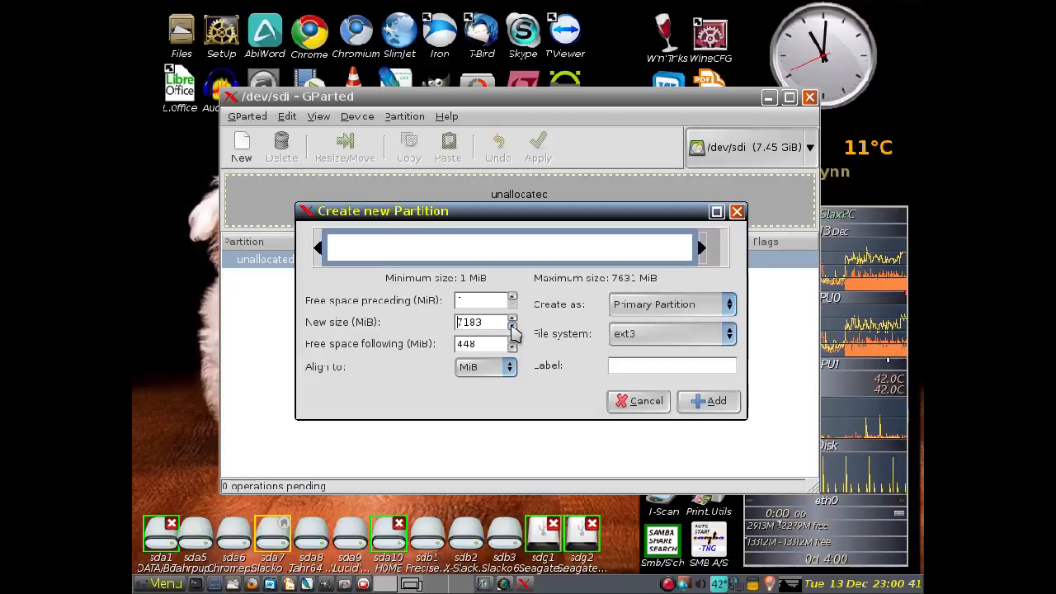
click(512, 327)
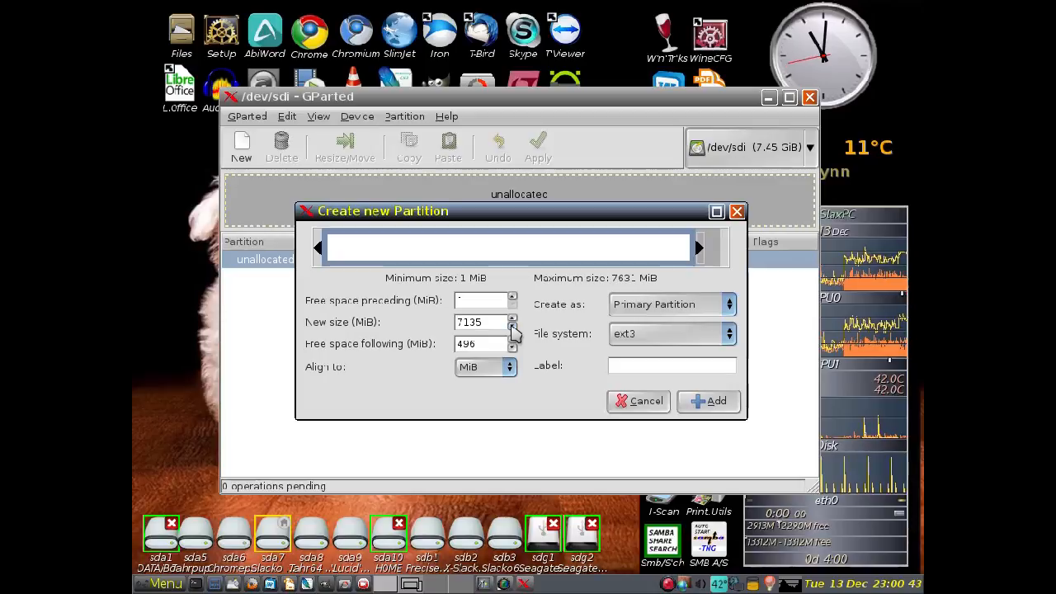
click(512, 327)
click(511, 327)
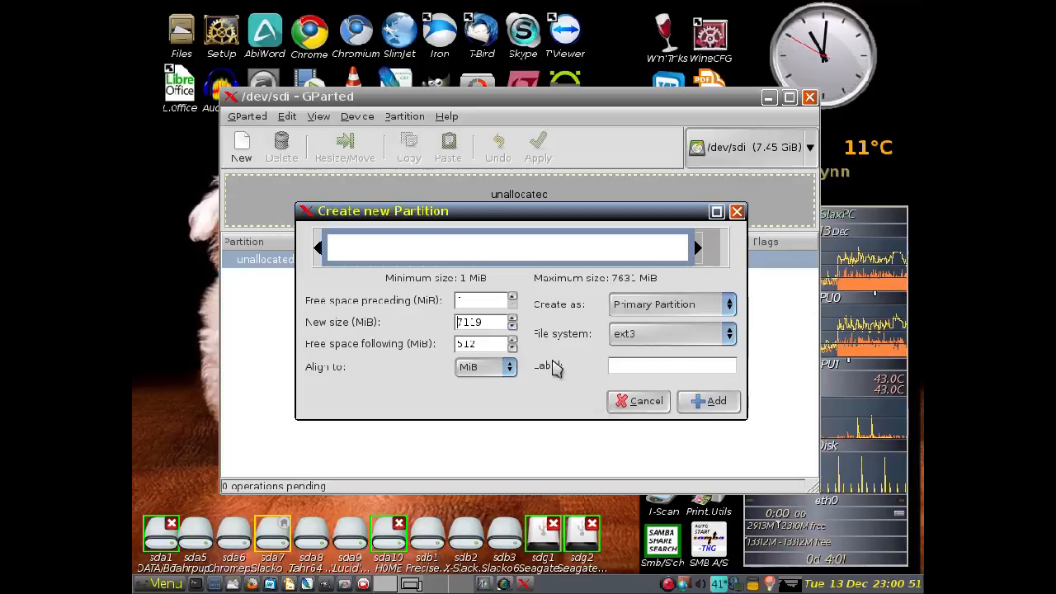
- Label the ext3 partition "Slacko 570" and add it to the pending operations
click(629, 367)
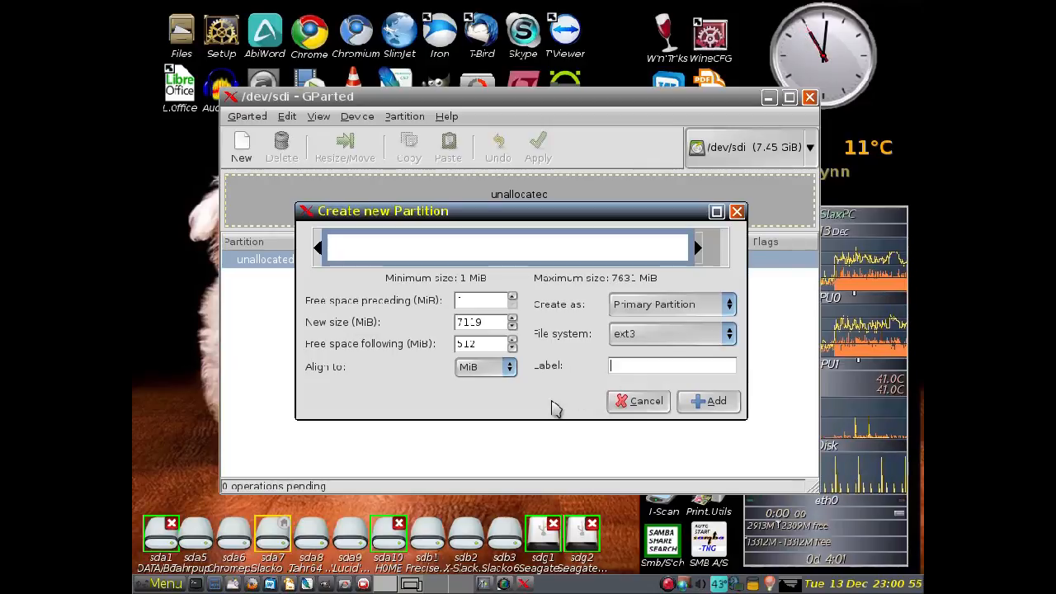
text(acko 570)
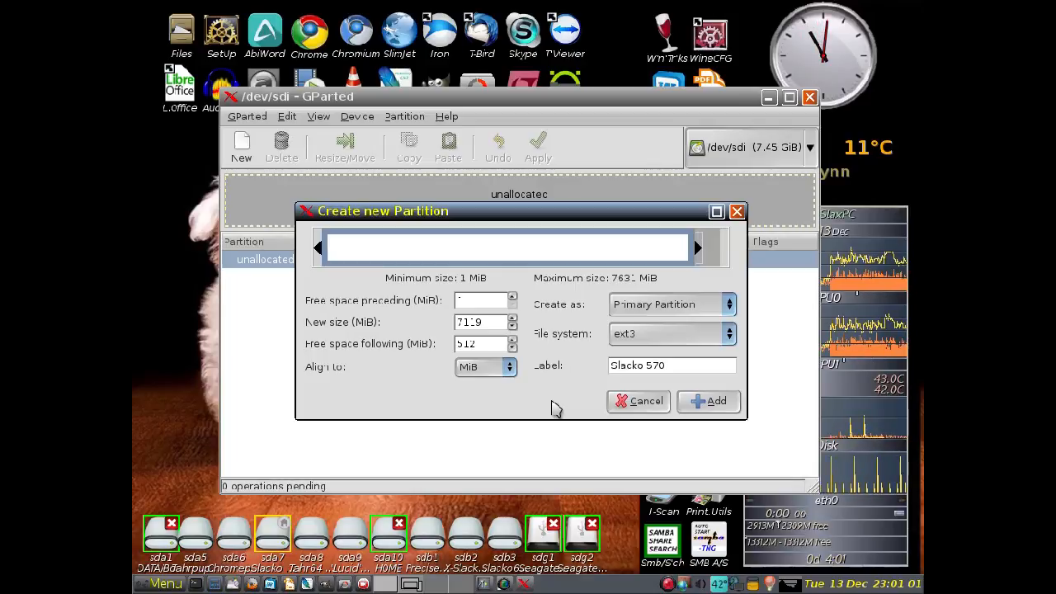
click(714, 406)
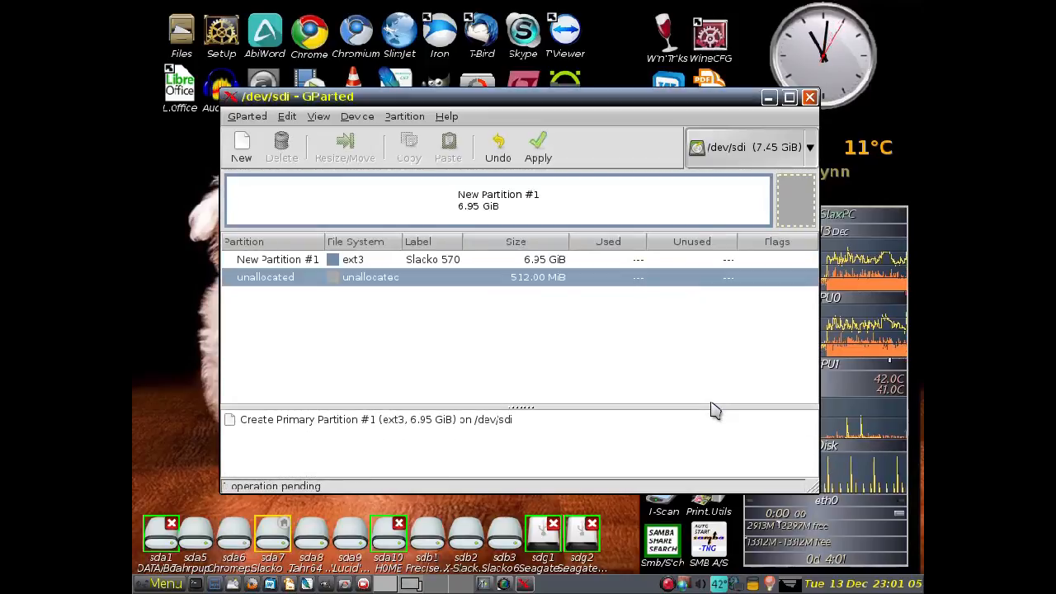
- Add a 512 MiB linux-swap primary partition labelled "Swap" in the remaining unallocated space
right_click(797, 207)
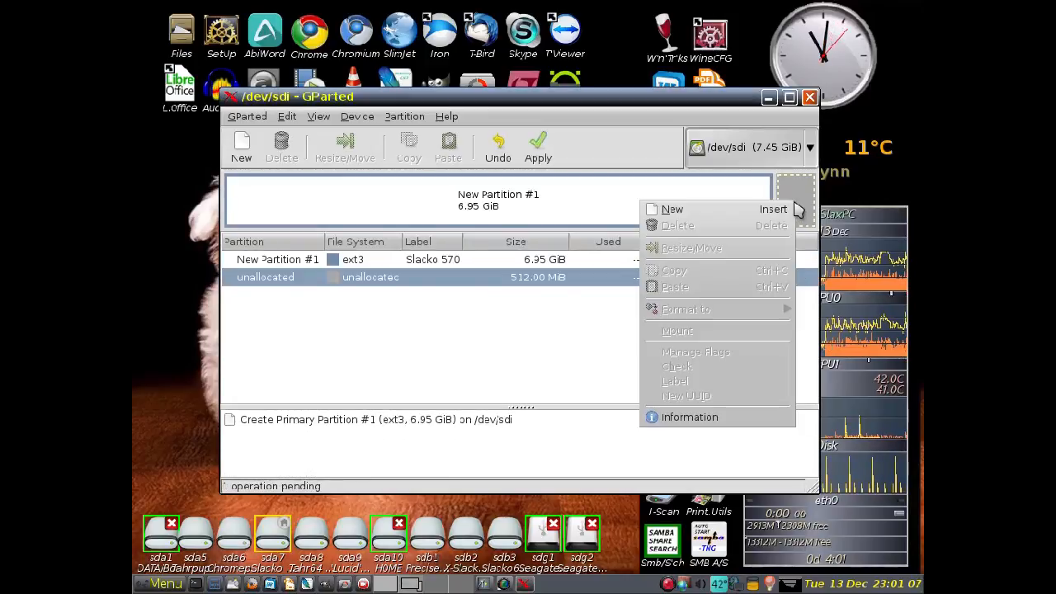
click(714, 212)
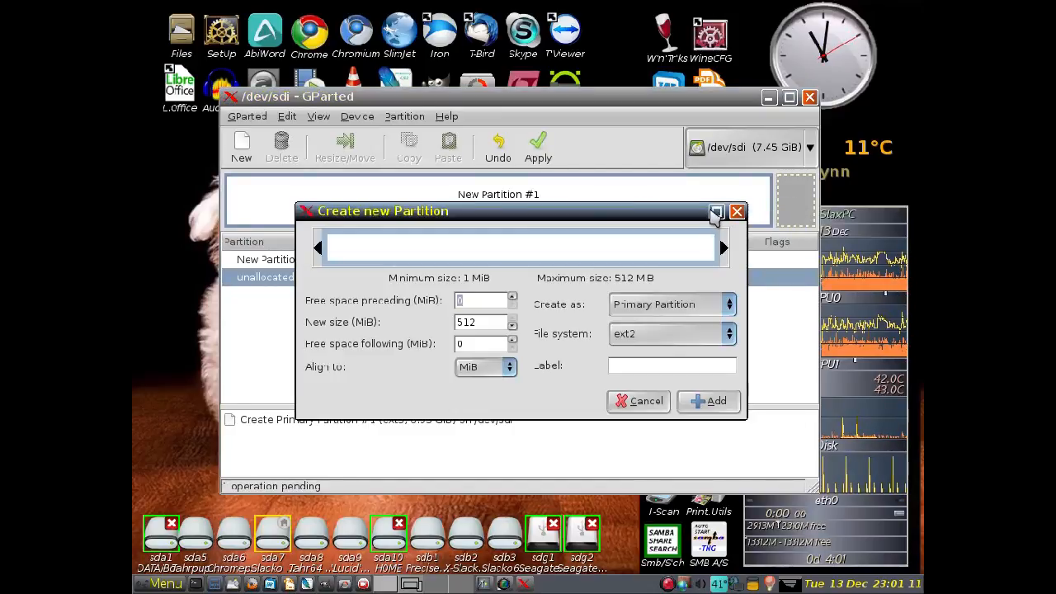
click(730, 334)
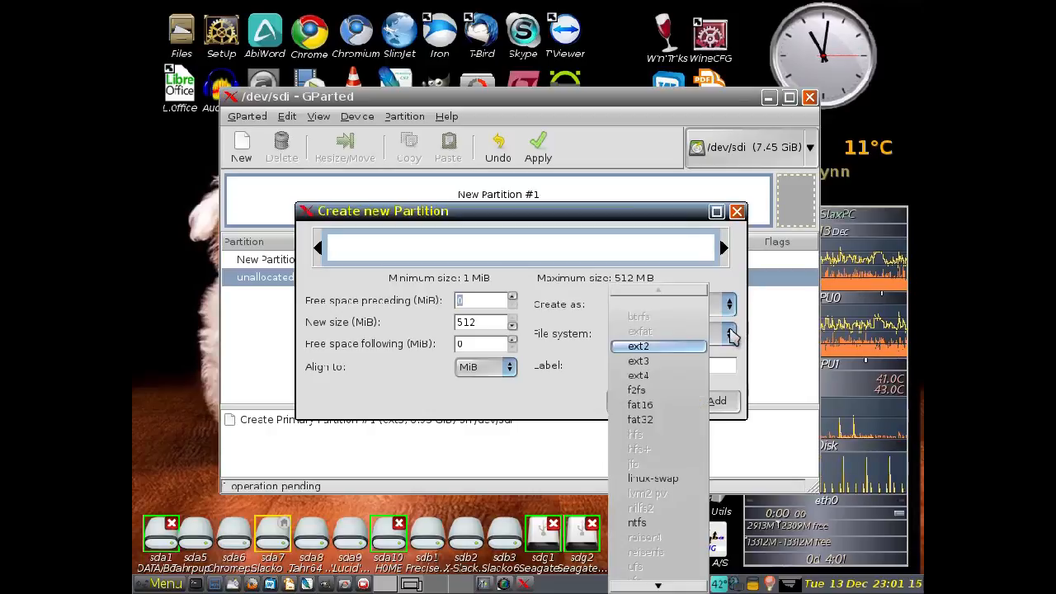
click(680, 480)
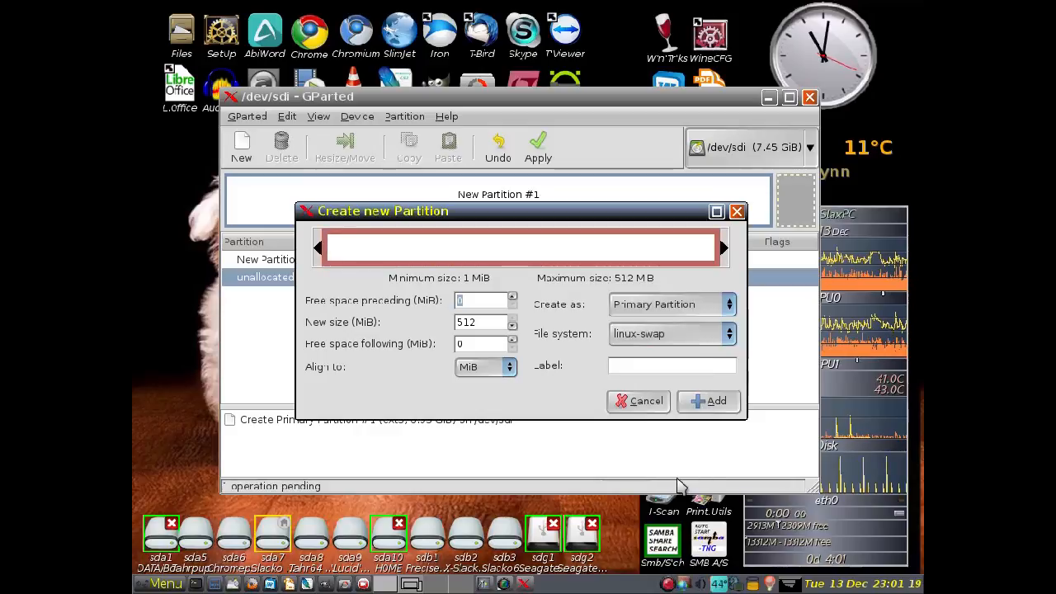
click(615, 365)
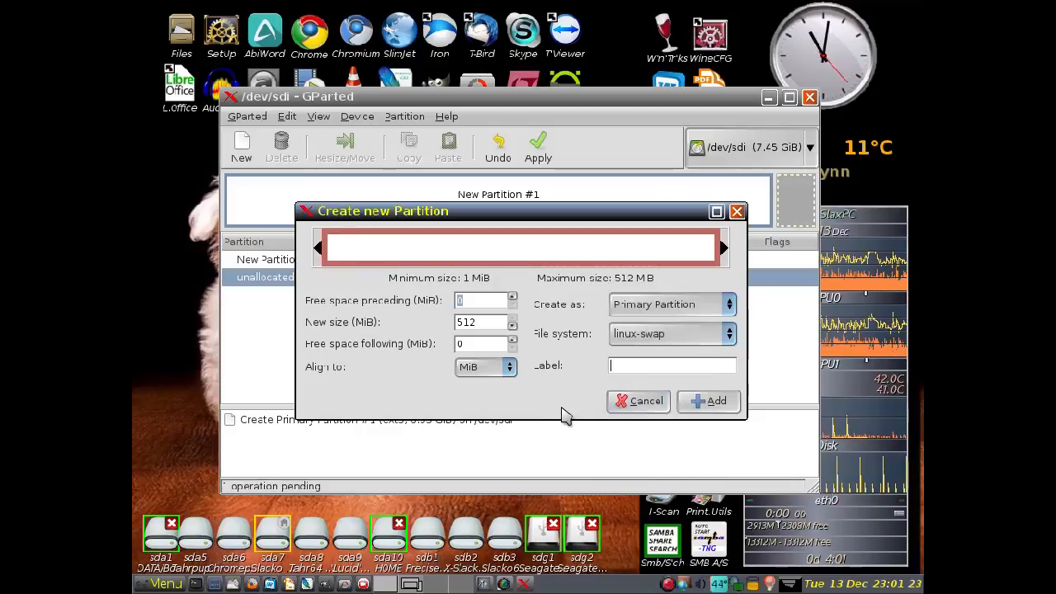
text(S)
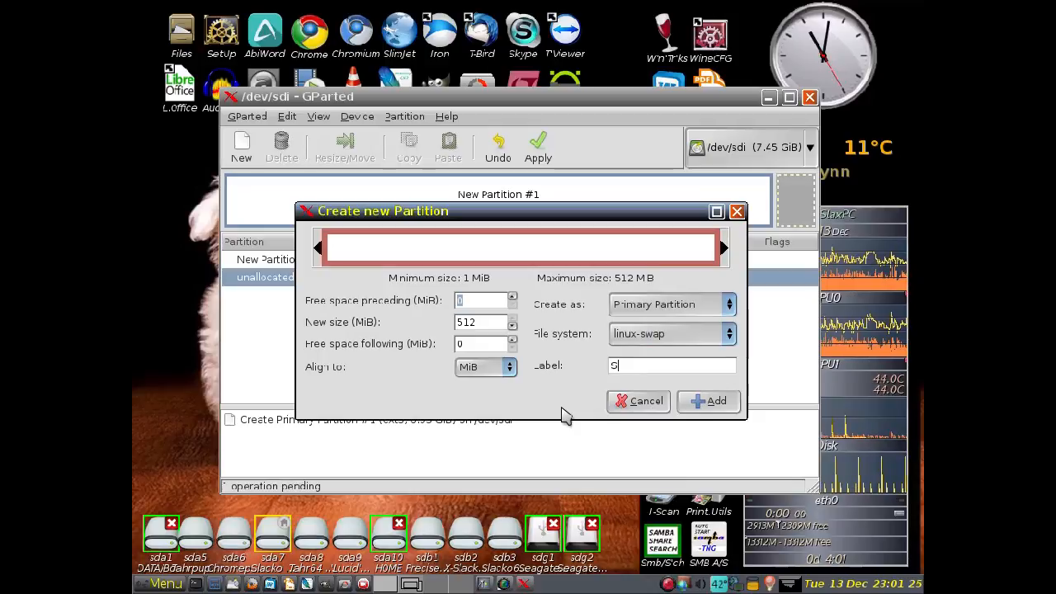
text(wap)
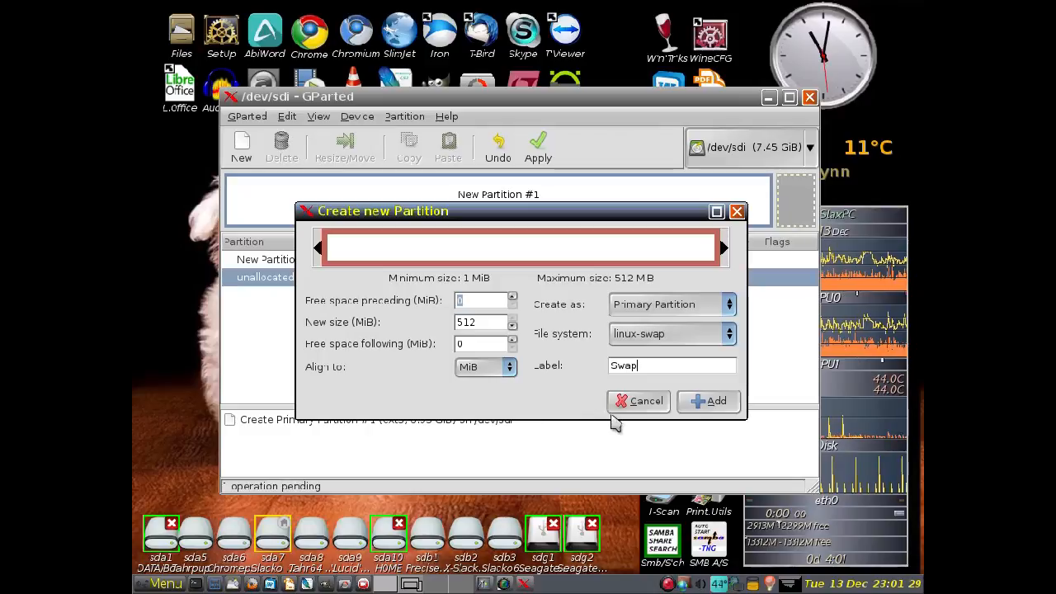
click(701, 403)
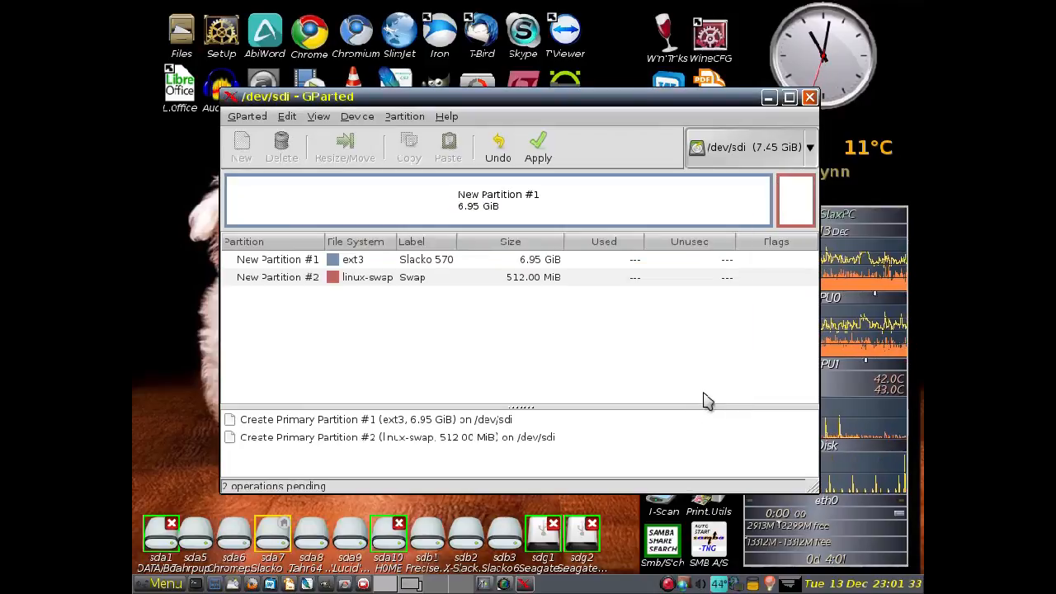
- Apply the pending partition operations to /dev/sdi and close the progress report once they complete
click(540, 150)
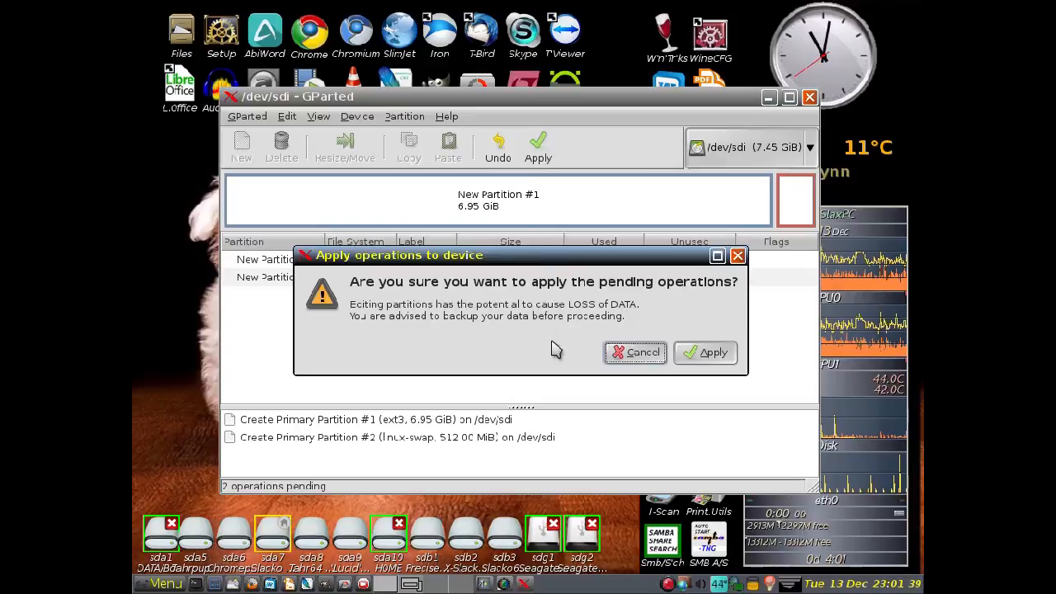
click(715, 353)
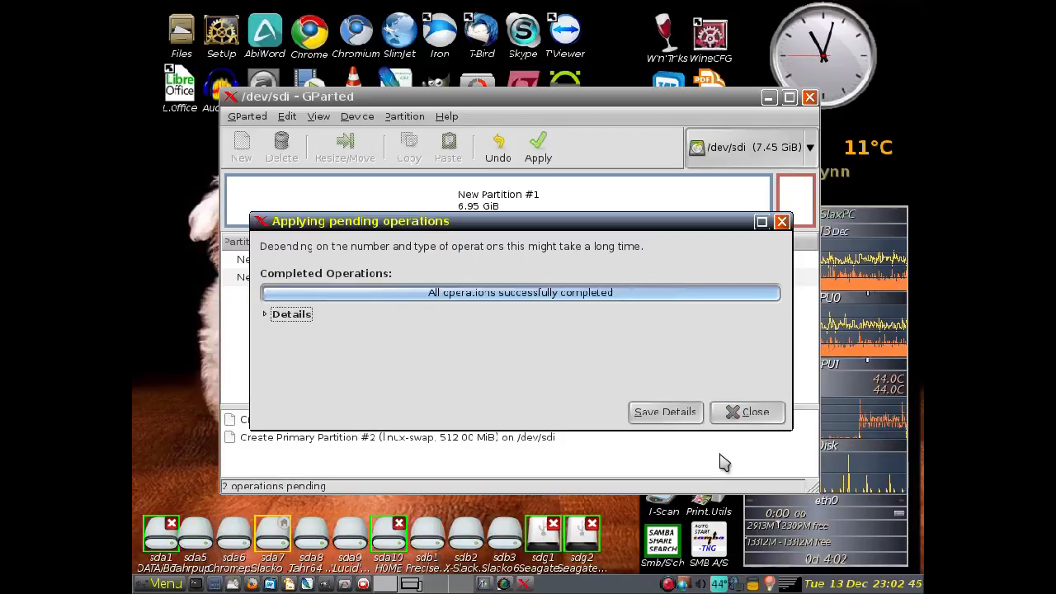
click(755, 412)
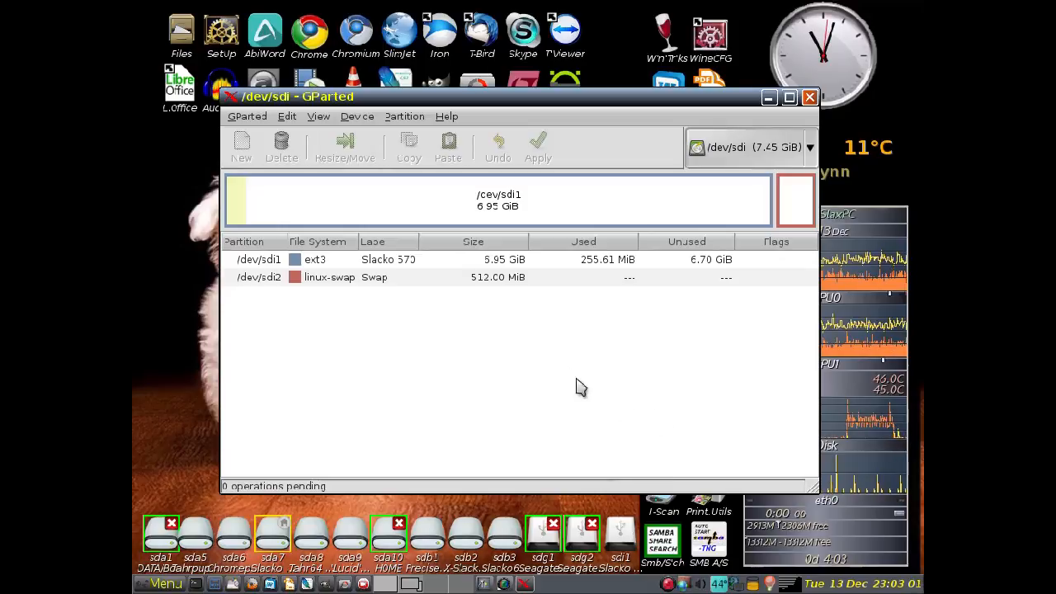
- Set the boot flag on the ext3 partition /dev/sdi1
click(543, 203)
right_click(543, 202)
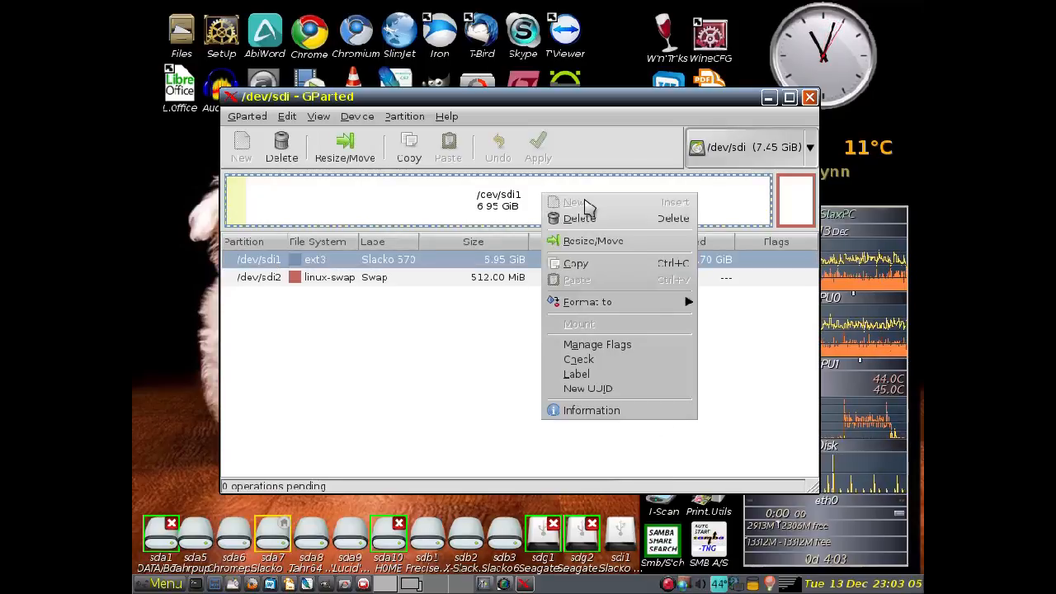
click(598, 345)
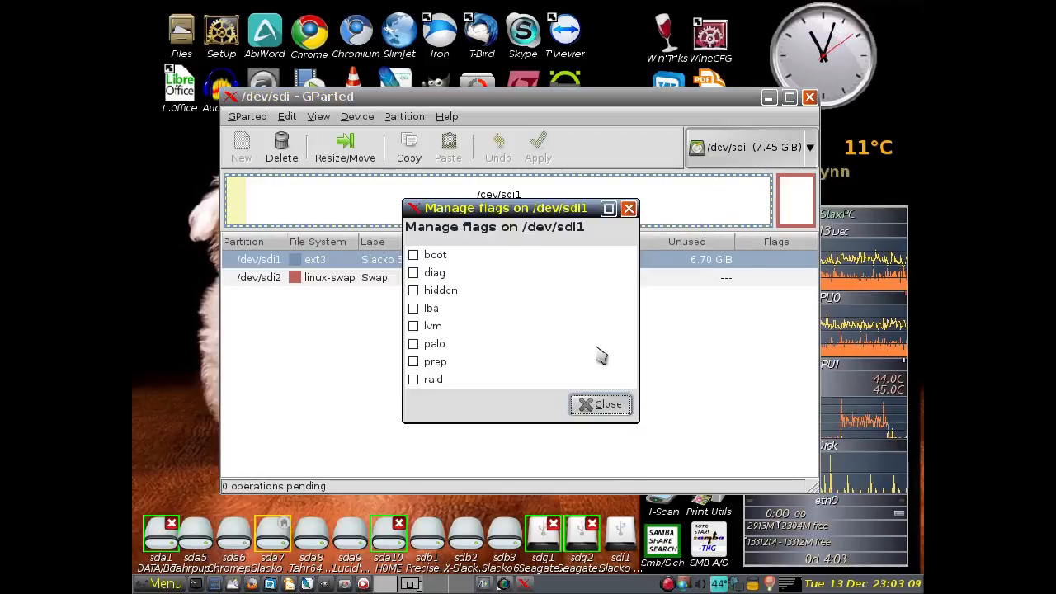
click(415, 257)
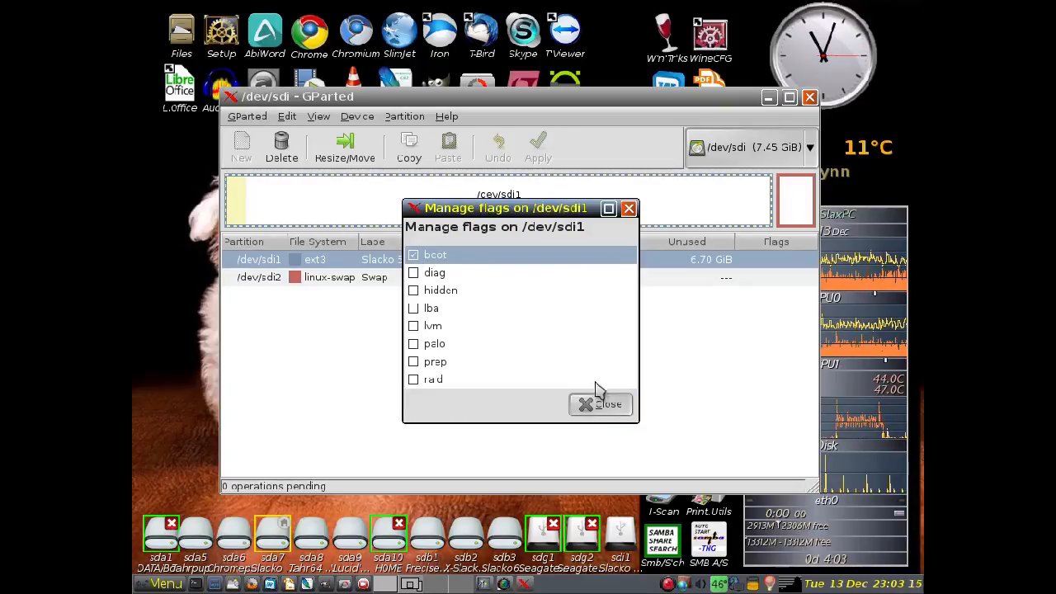
click(607, 407)
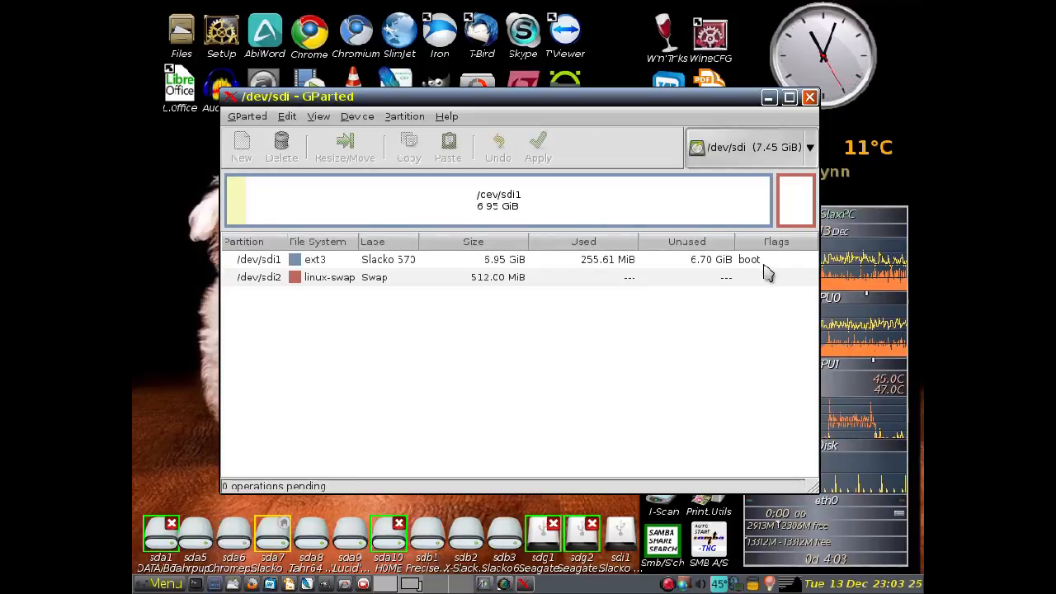
- Close GParted, then mount the sdi1 partition from the desktop and open it in the file manager
click(811, 100)
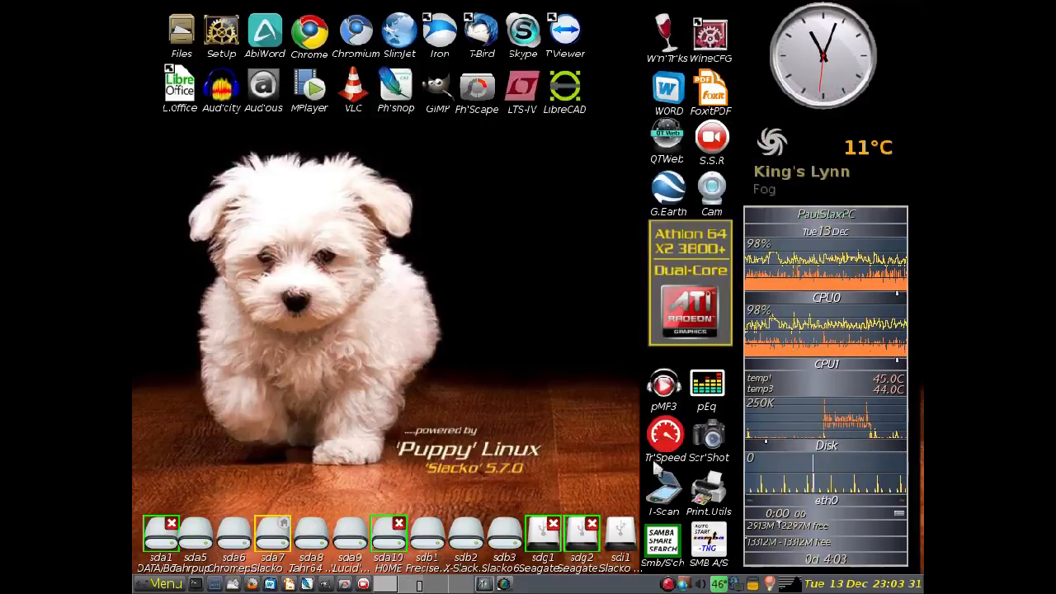
click(625, 535)
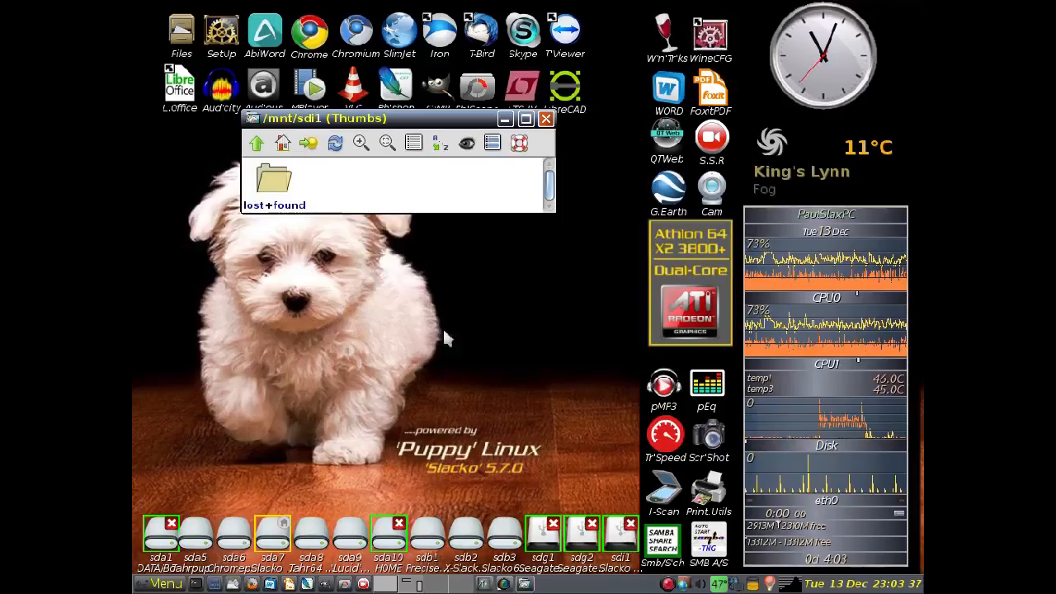
- Move the sdi1 file manager window aside, then launch the Puppy Universal Installer with USB Flash drive as the installation media
drag(334, 120, 684, 414)
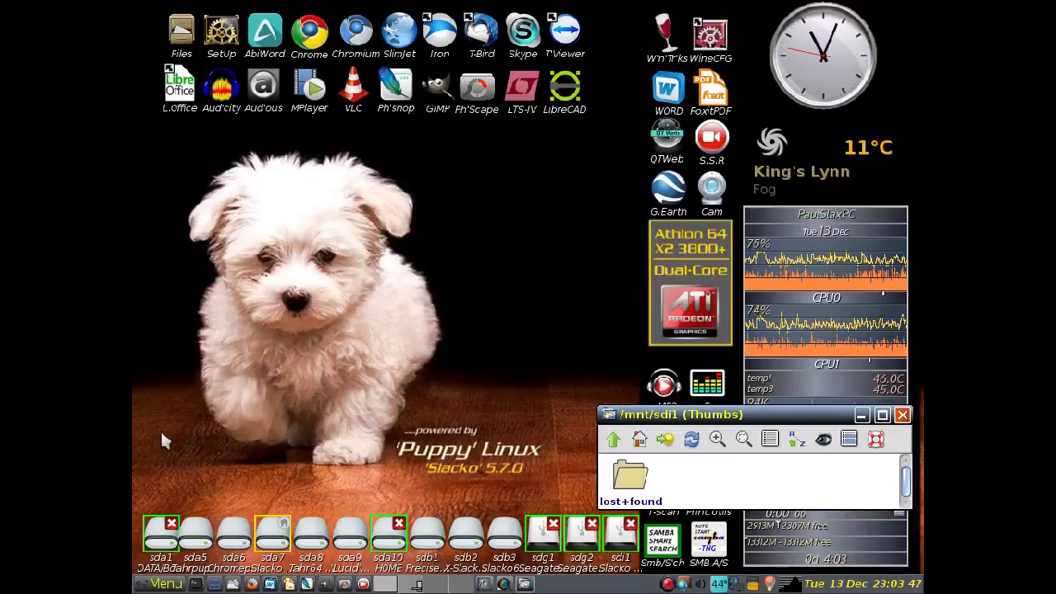
click(167, 584)
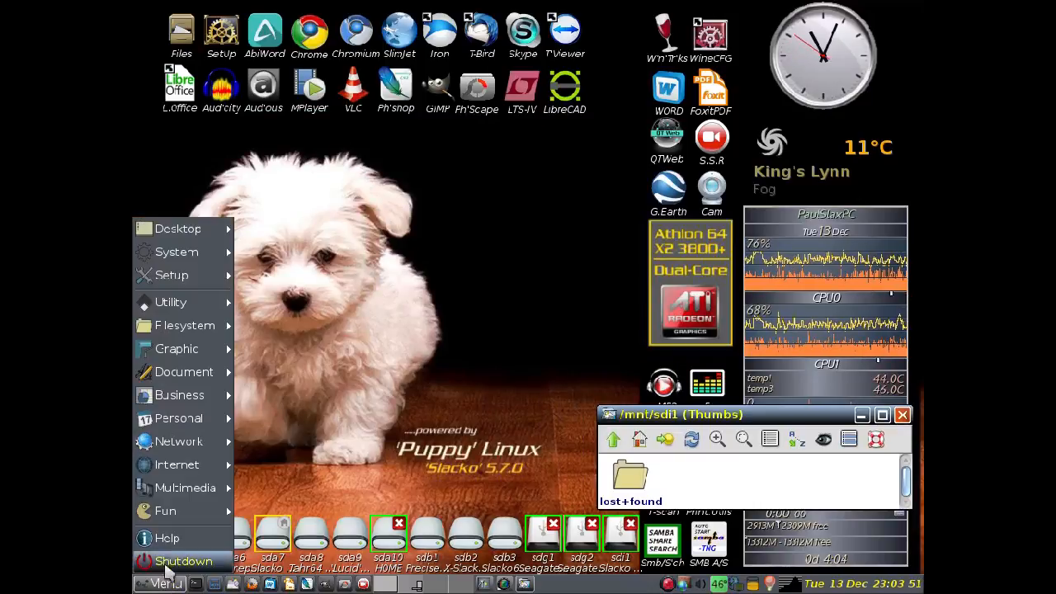
mouse_move(178, 309)
mouse_move(175, 276)
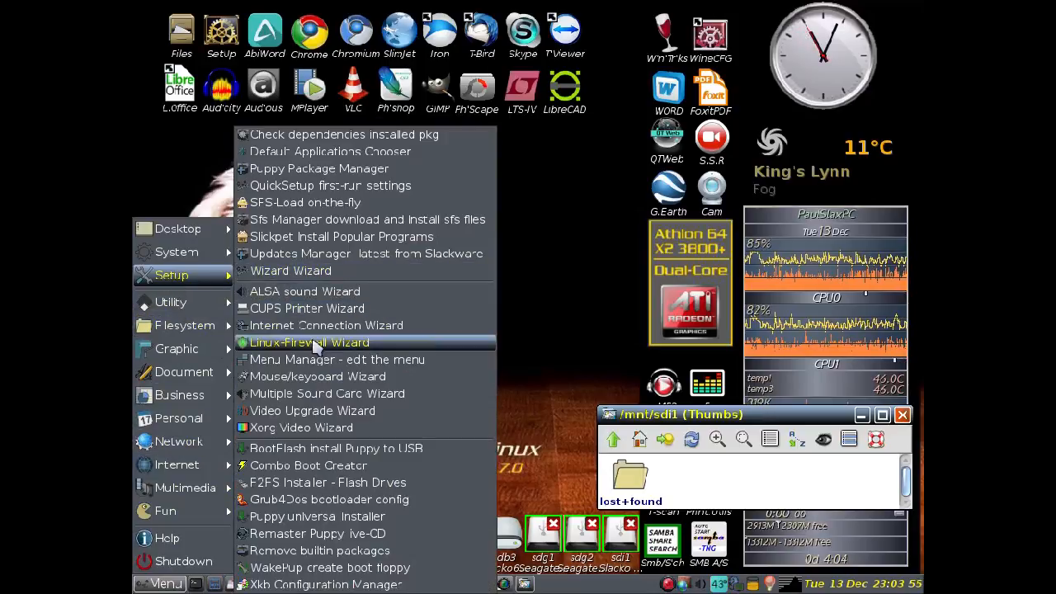
click(318, 515)
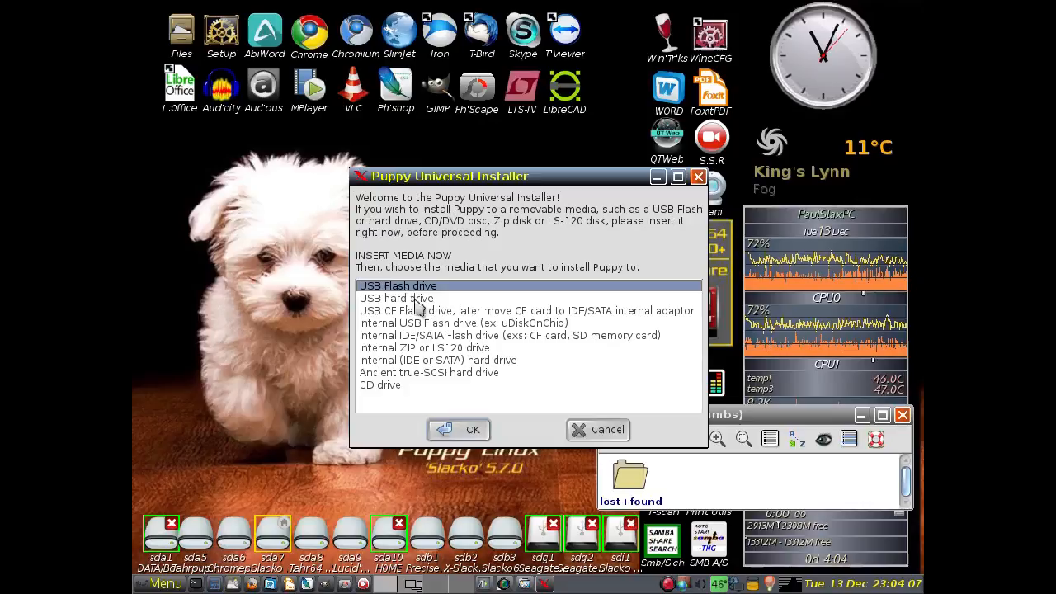
click(462, 430)
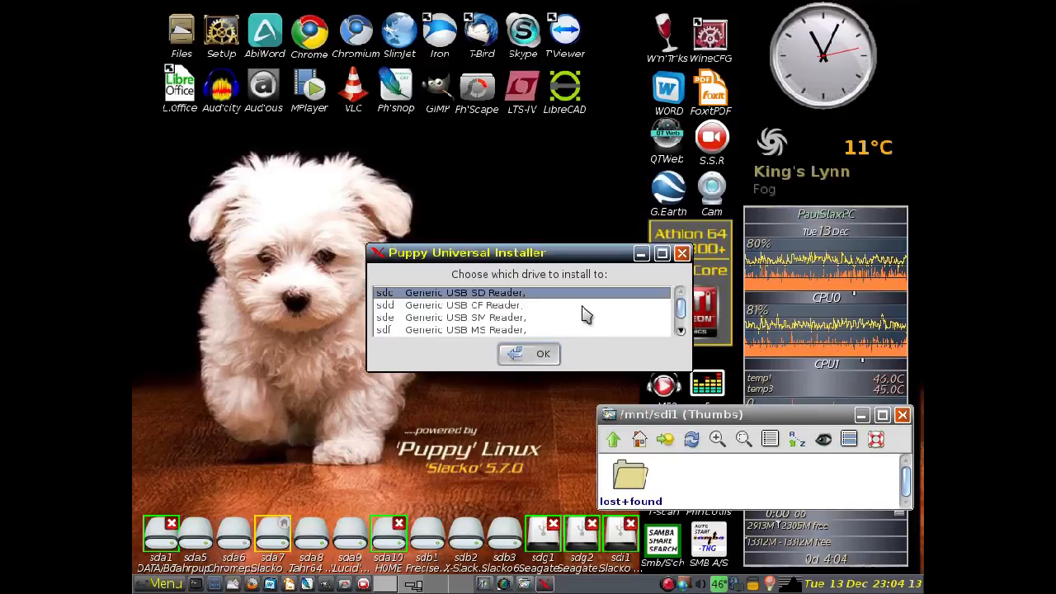
- Choose the SanDisk Cruzer Blade (sdi) as the target drive and confirm installing Puppy to its ext3 partition sdi1
scroll(584, 313, down, 1)
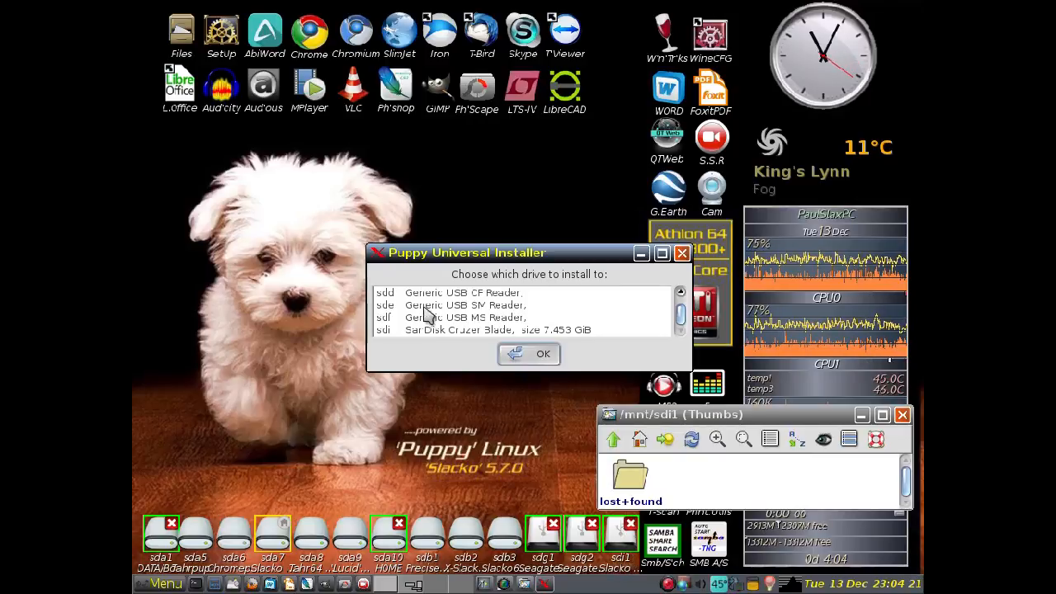
click(387, 335)
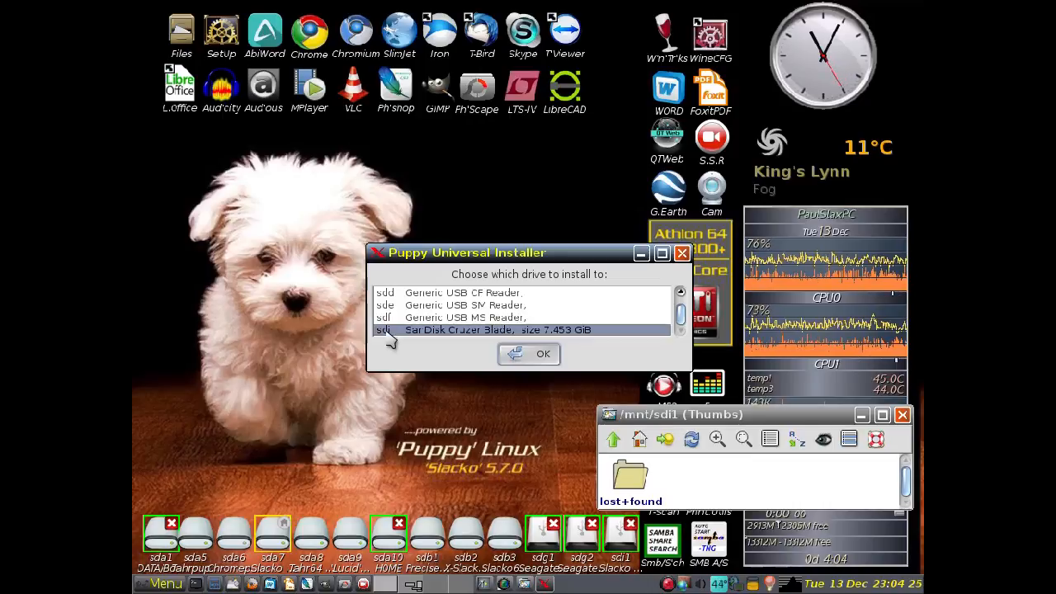
click(526, 357)
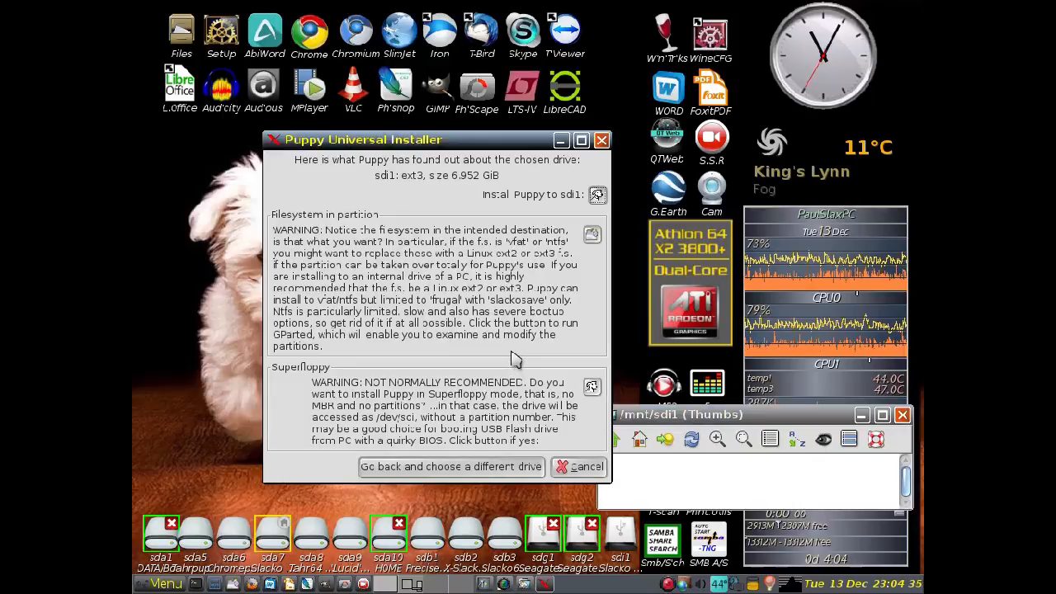
click(597, 195)
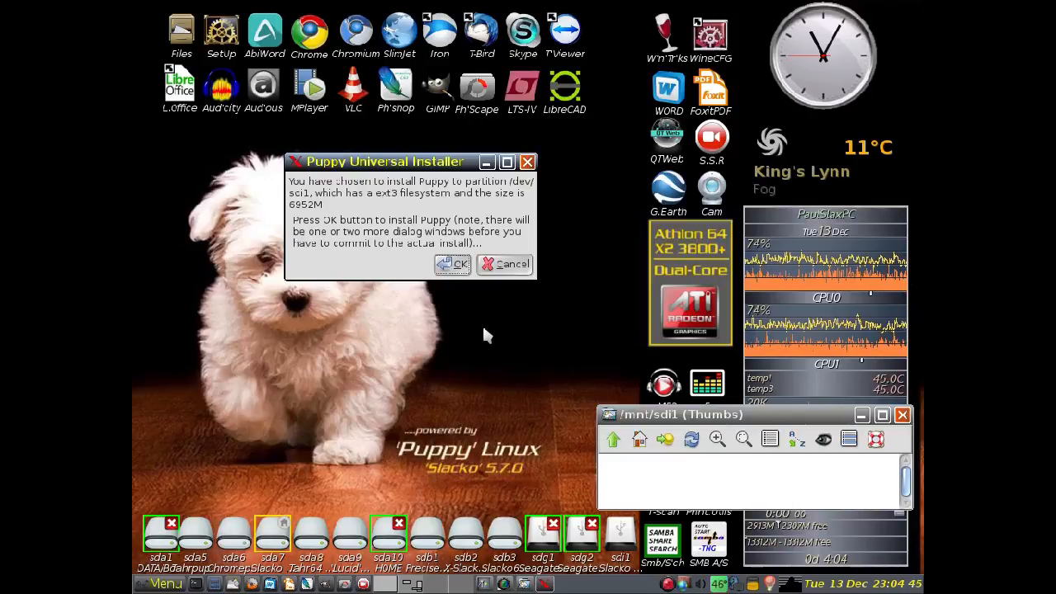
click(455, 266)
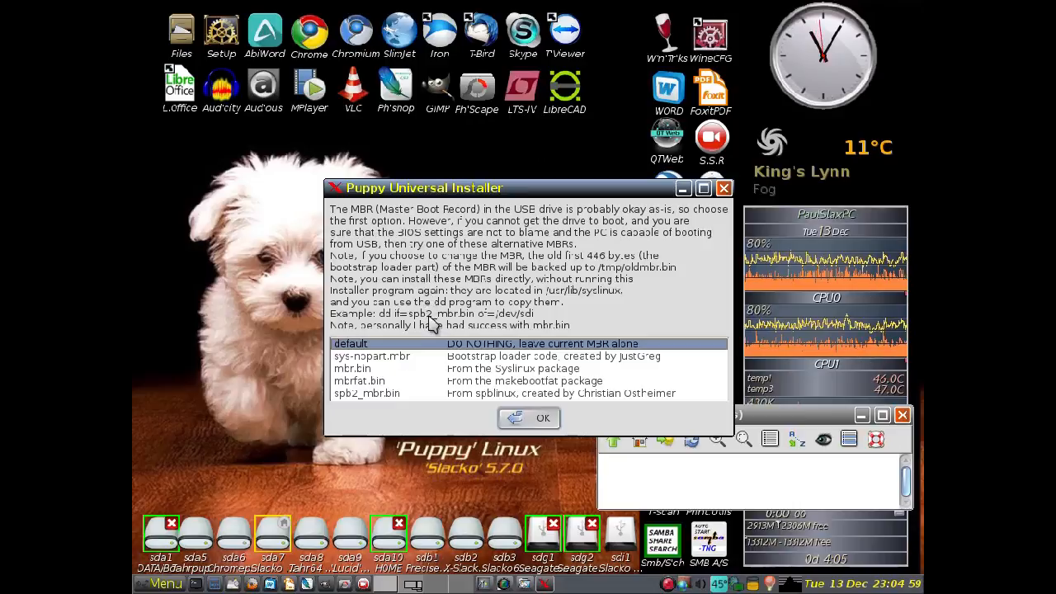
- Select the Syslinux package's mbr.bin as the master boot record and accept the final sanity check for installing to /dev/sdi1
click(369, 370)
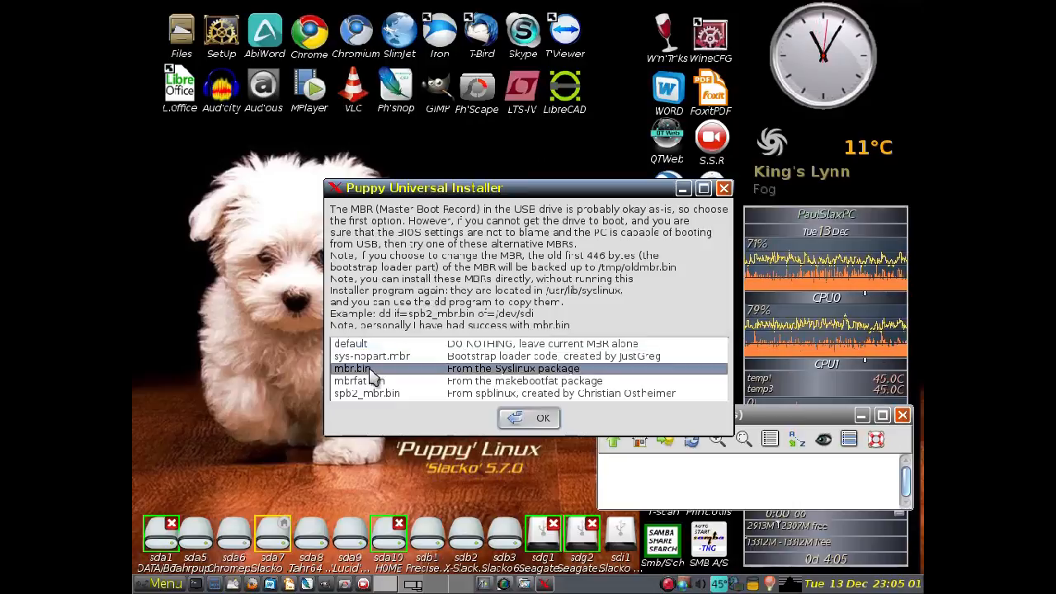
click(542, 420)
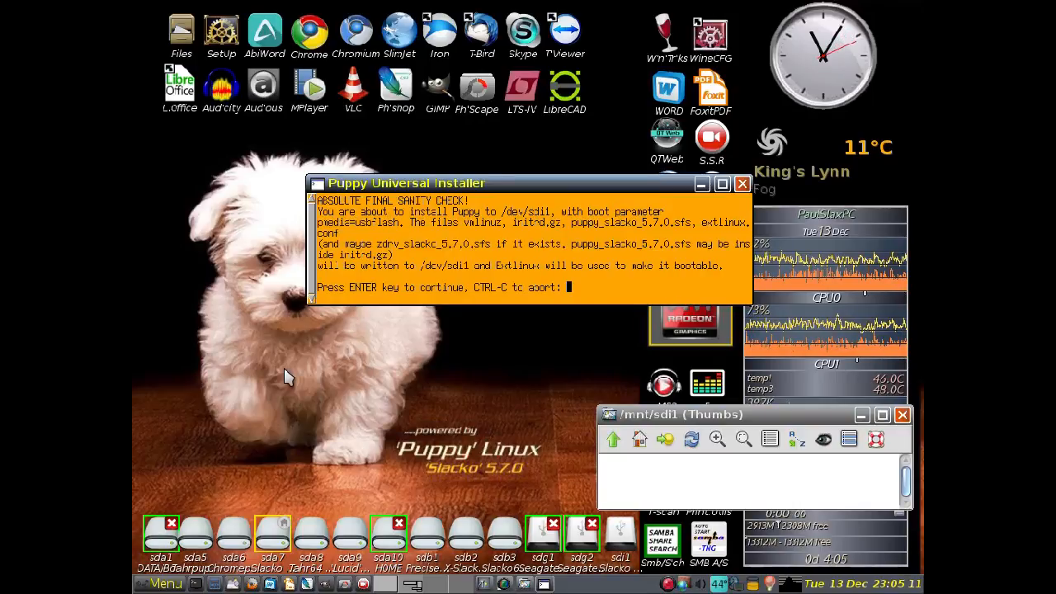
key(Return)
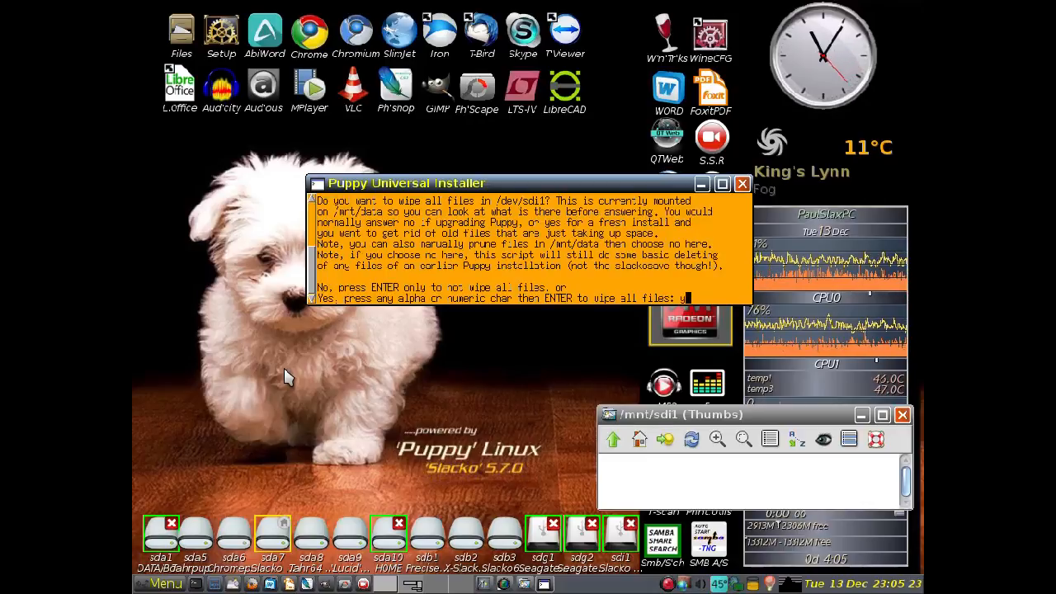
- Answer yes to wiping all files in /dev/sdi1 and to adding the pfix=copy boot parameter, then finish the installer once copying ends
key(Return)
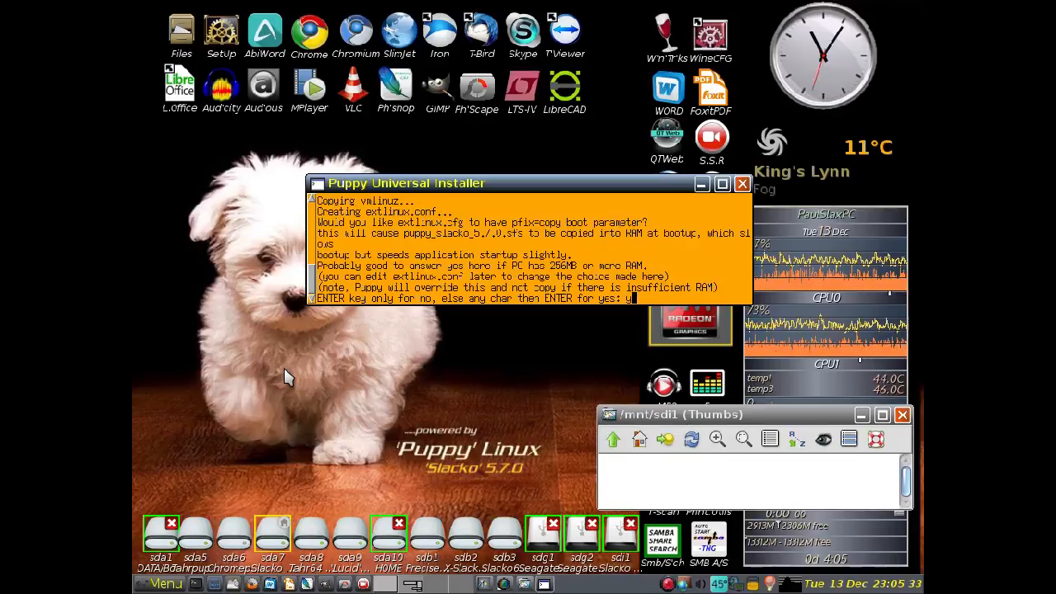
key(Return)
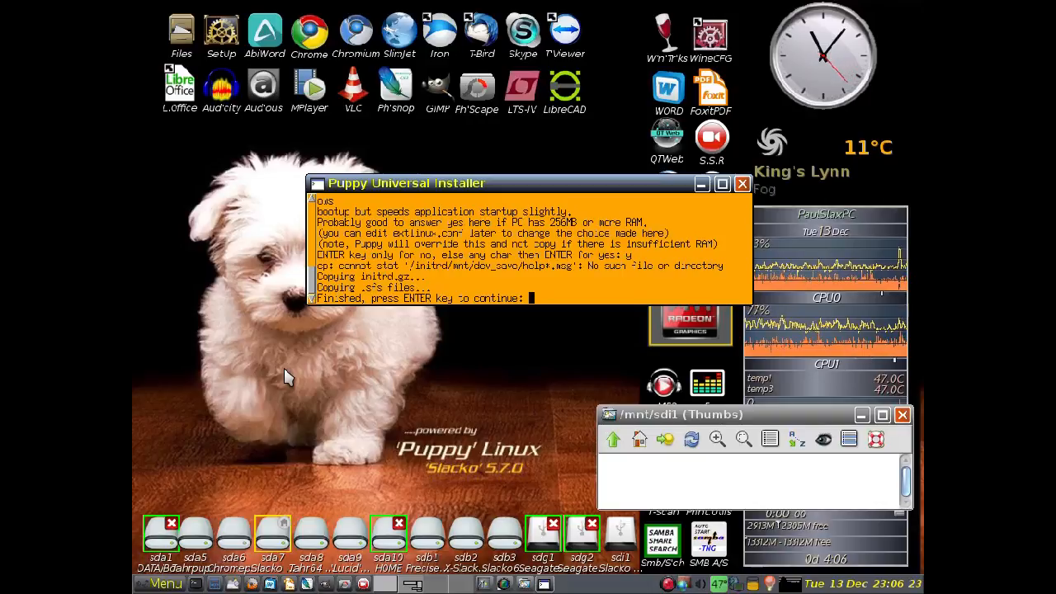
key(Return)
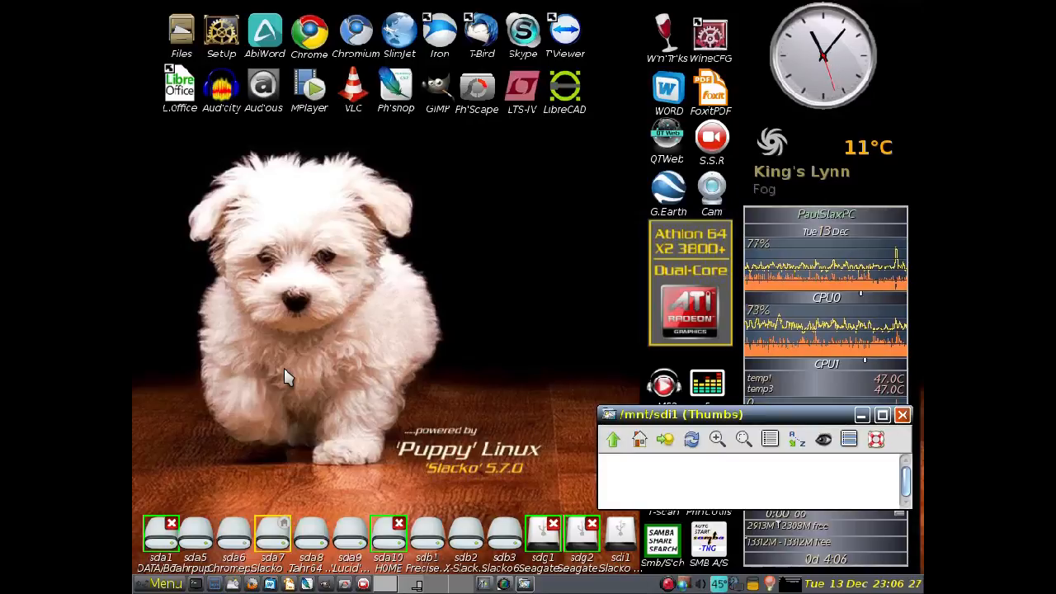
- Refresh and close the old /mnt/sdi1 window, then remount sdi1 to examine the installed Puppy files and close the file manager
drag(637, 414, 335, 276)
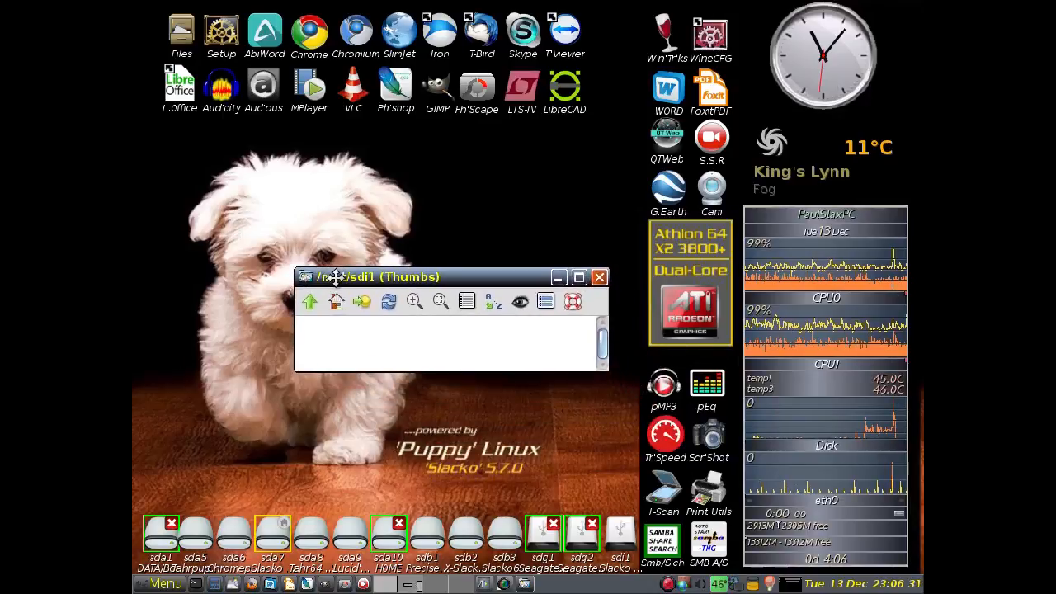
click(389, 302)
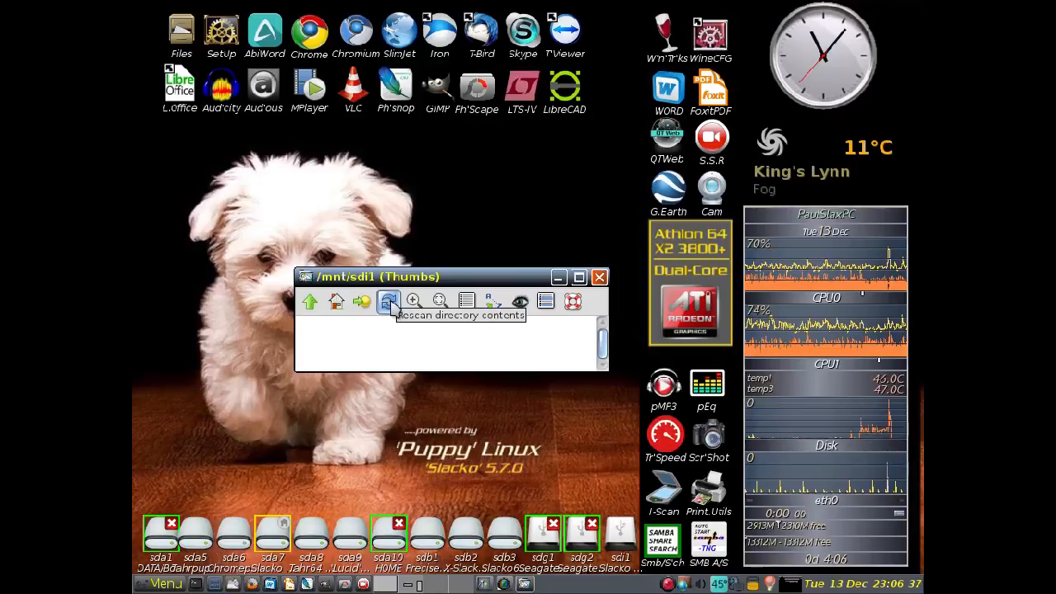
click(600, 277)
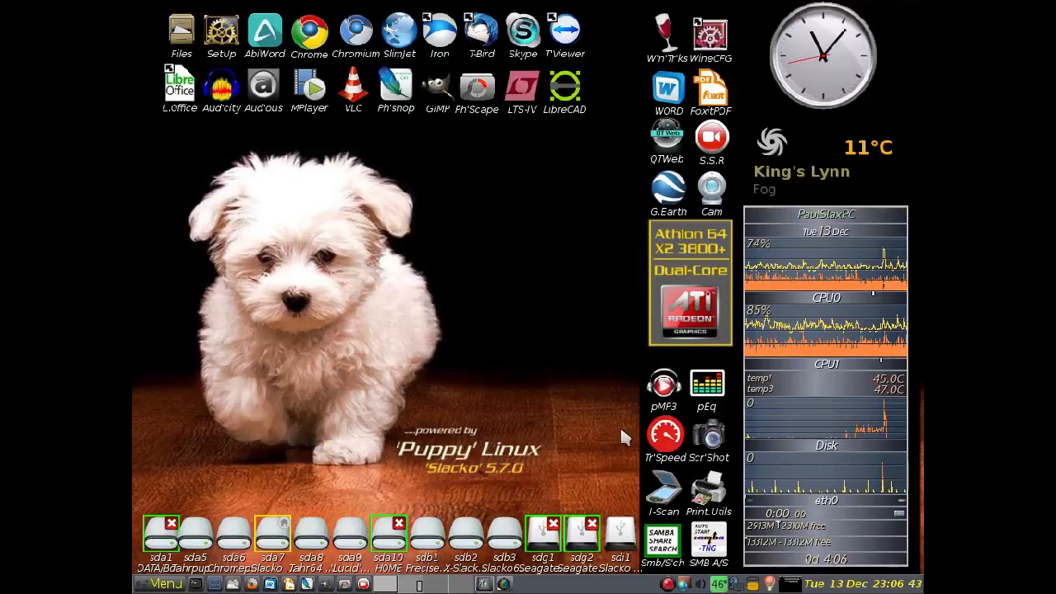
click(620, 534)
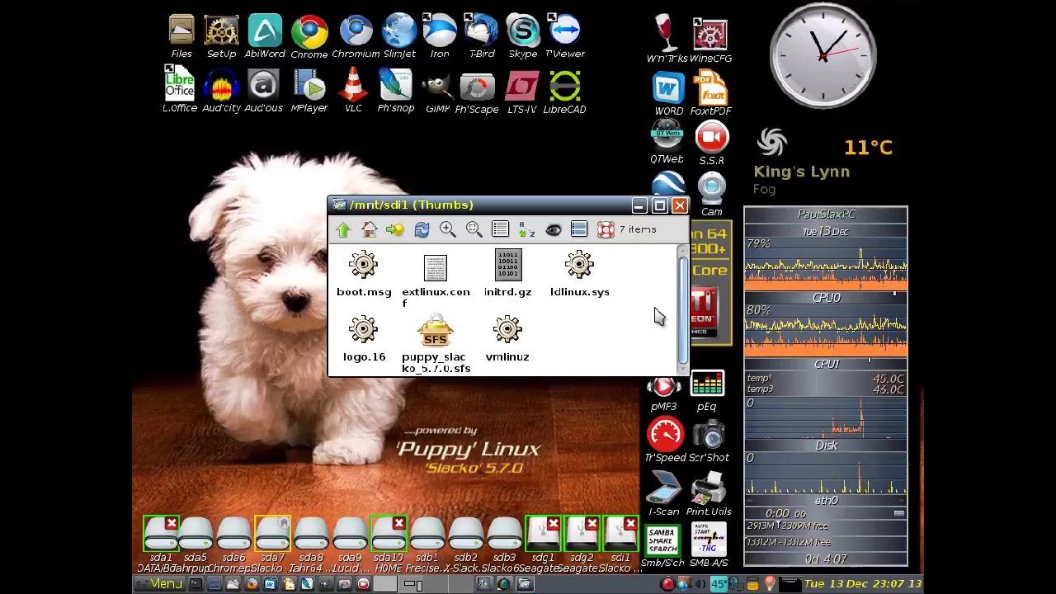
click(679, 206)
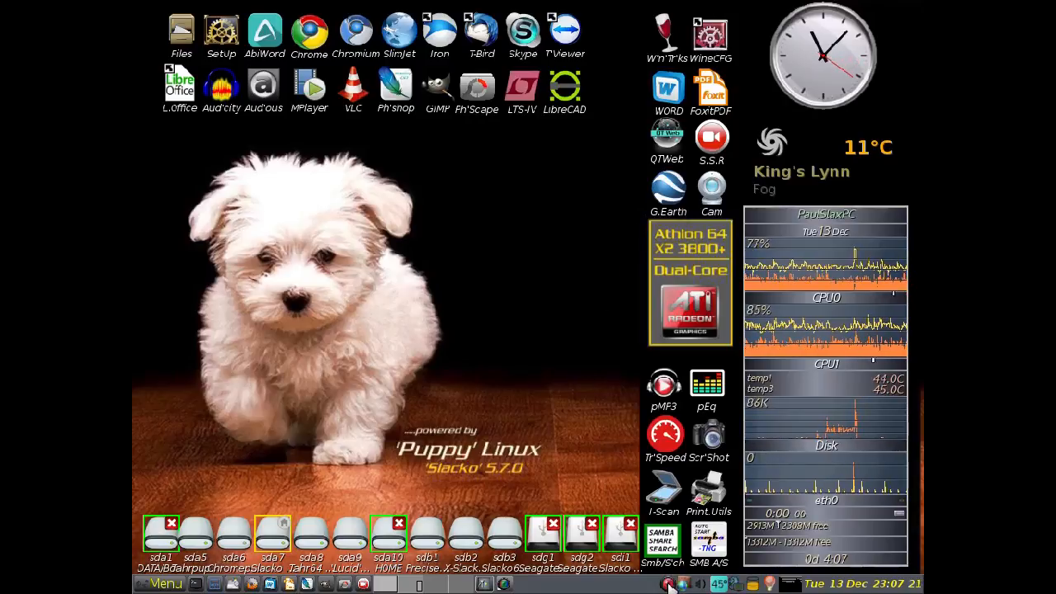
click(504, 585)
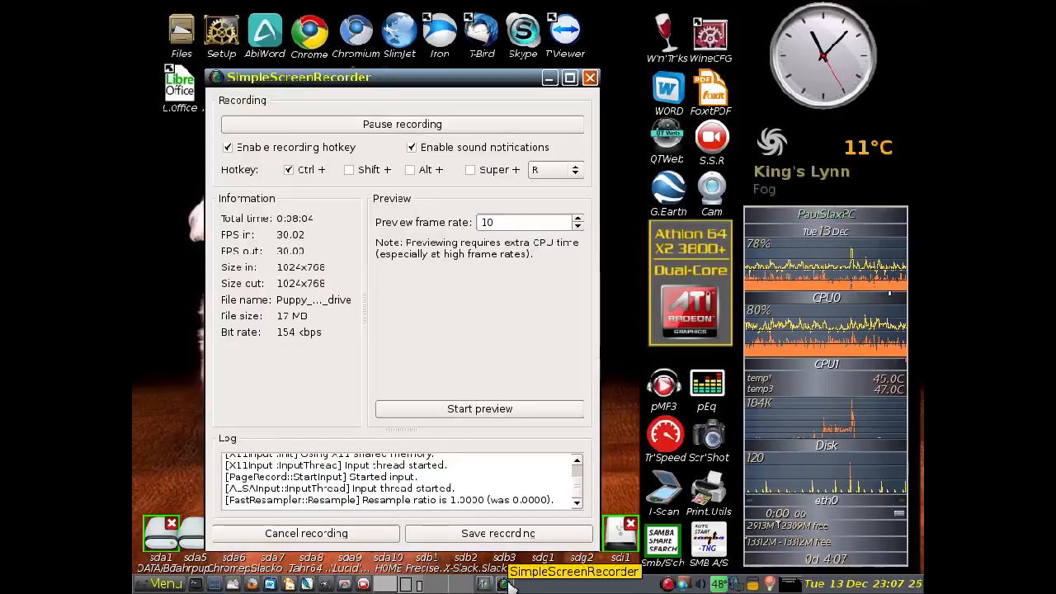